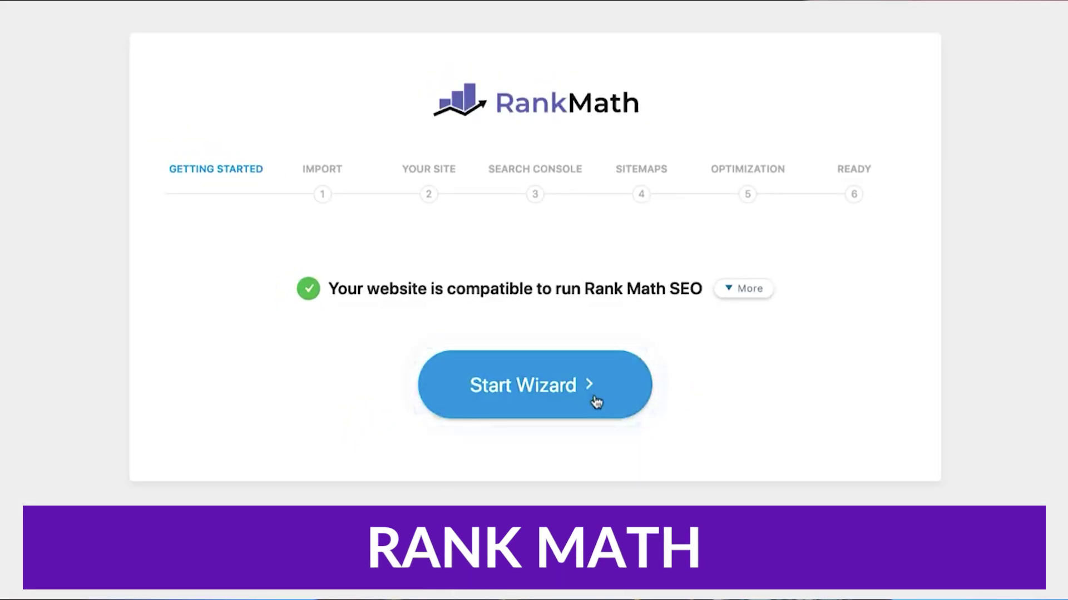
- Import the Yoast SEO and Redirections data through Rank Math's setup wizard
click(596, 401)
click(599, 327)
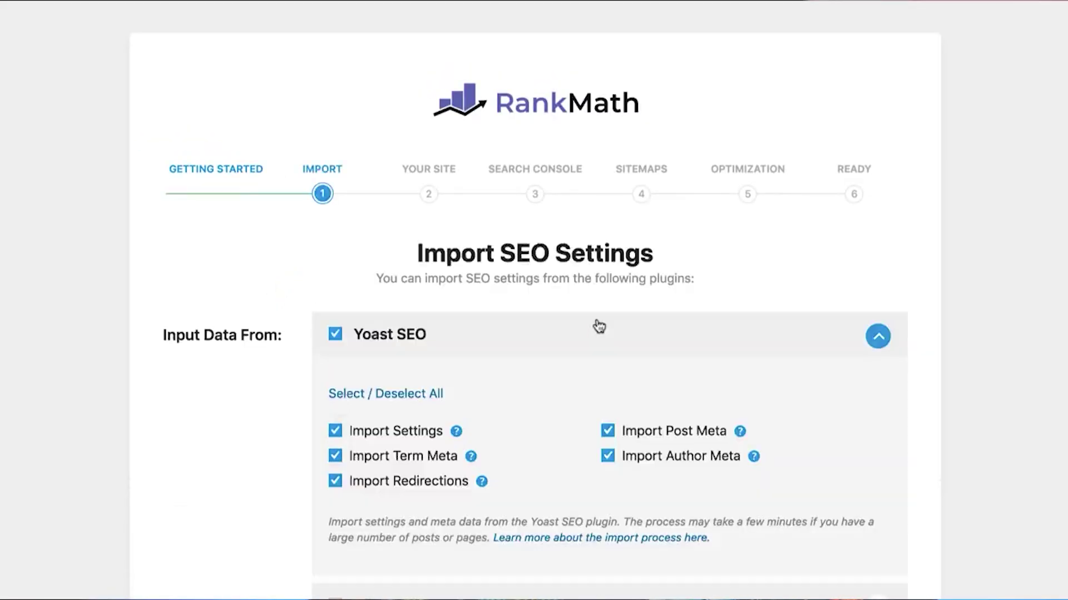
scroll(613, 421, down, 5)
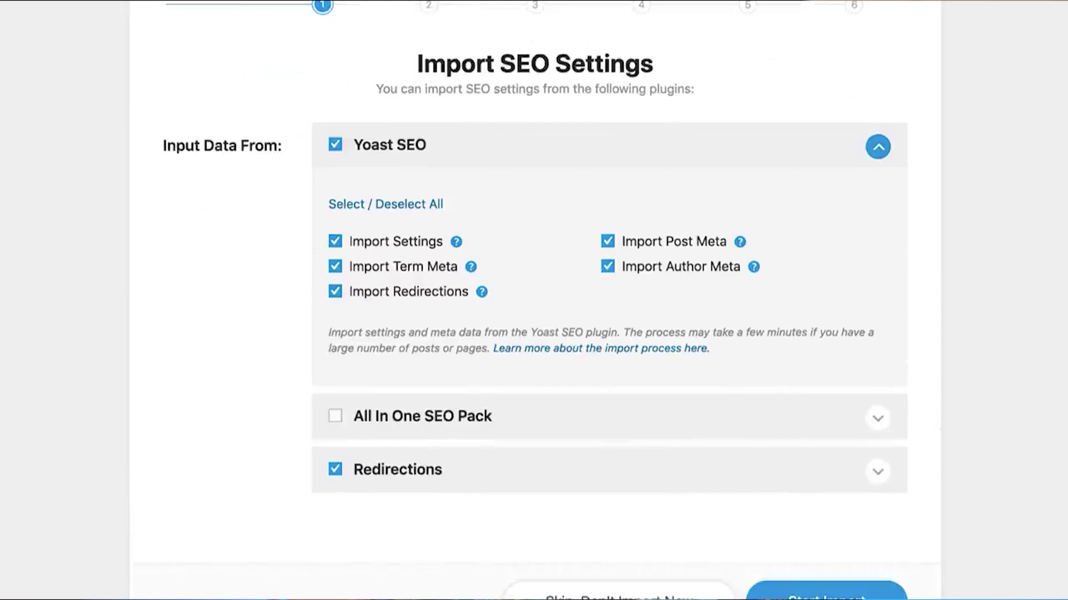
click(817, 594)
- Add focus keywords 'increase website traffic' and 'website', then preview the snippet on mobile
scroll(816, 591, down, 5)
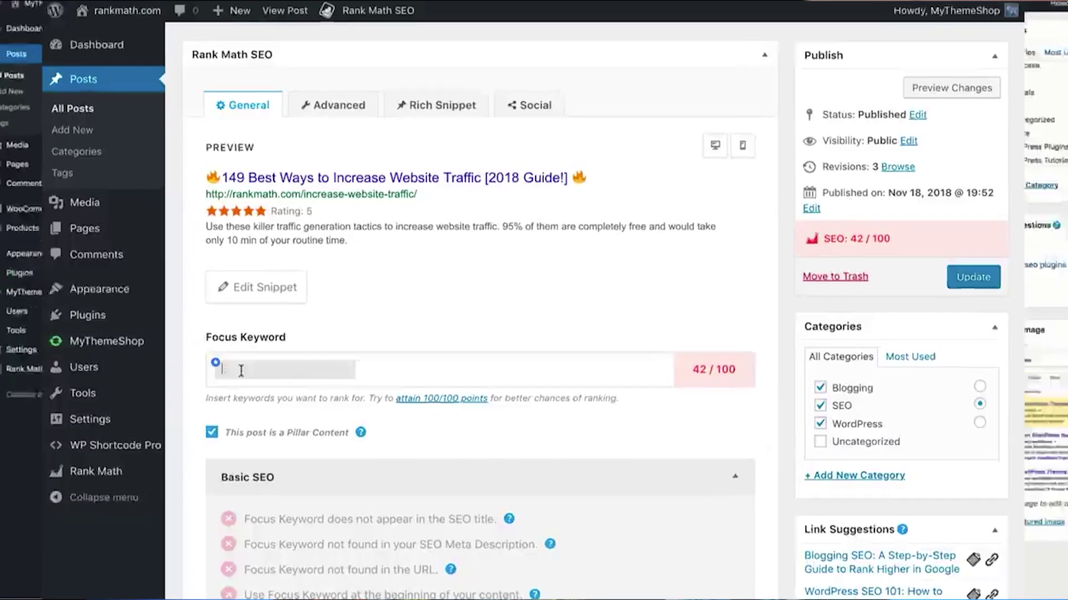
text(increase we)
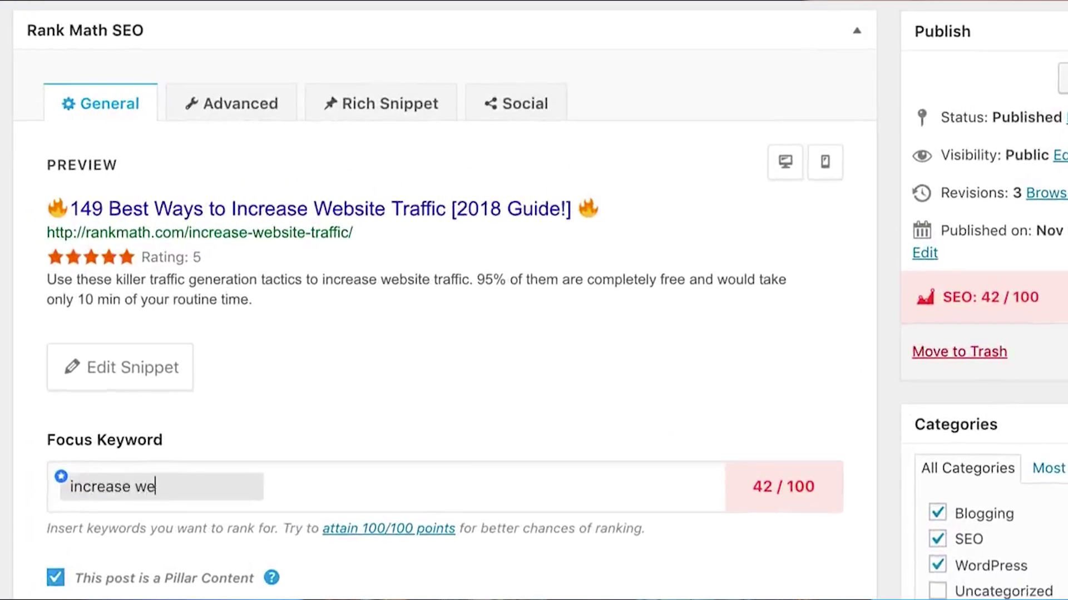
text(bsite traffic)
key(Return)
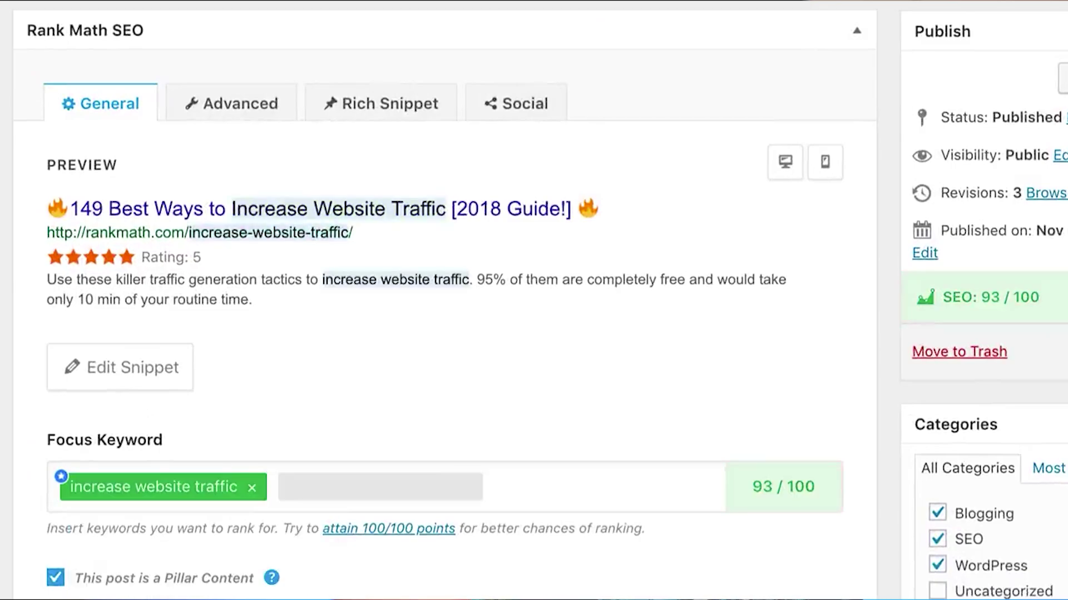
text(website)
key(Return)
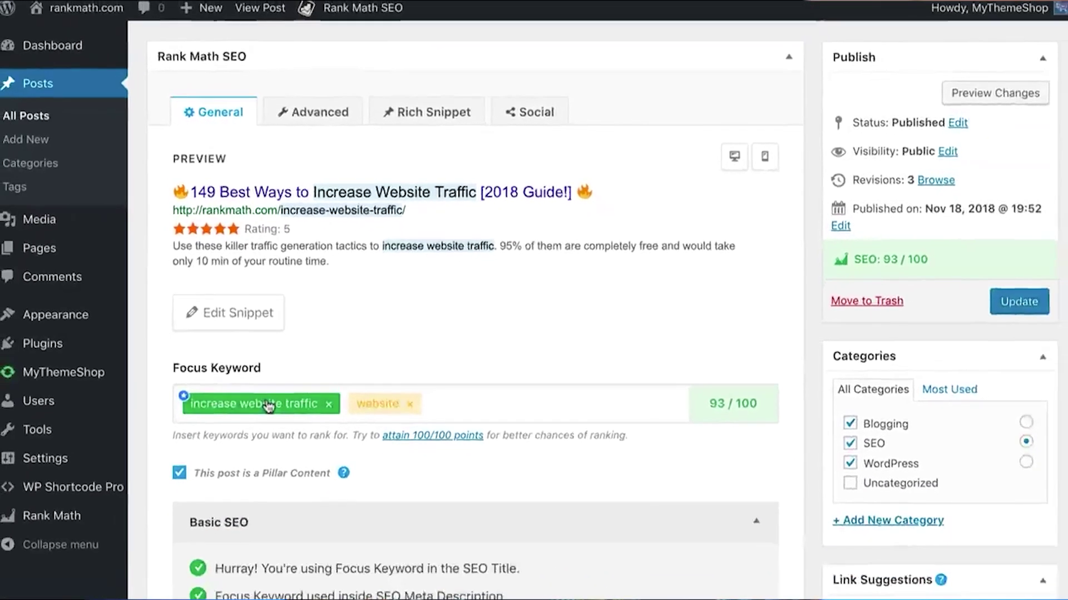
scroll(267, 404, down, 10)
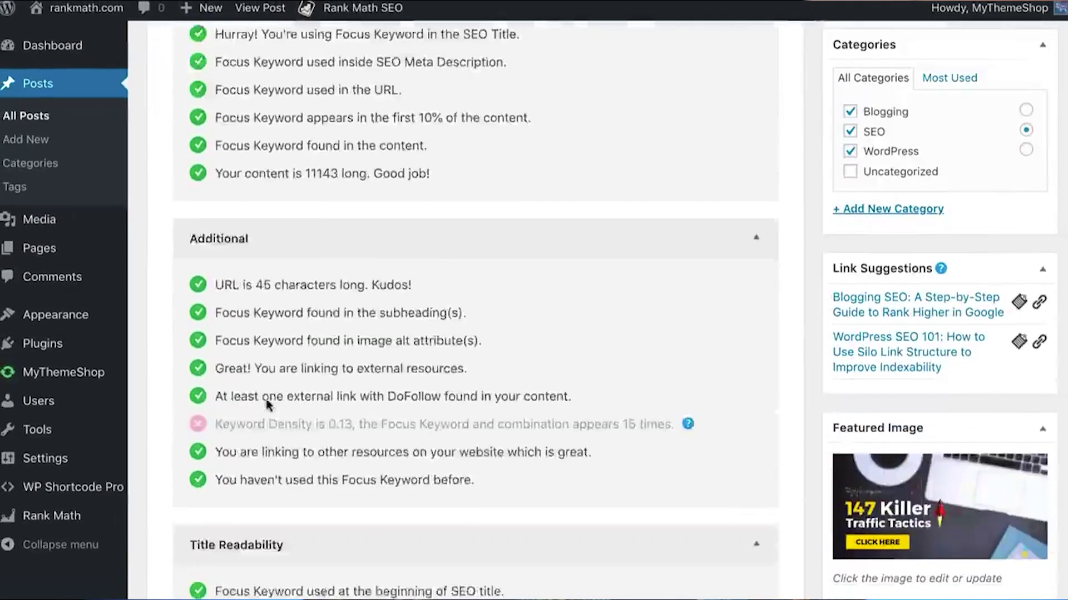
scroll(267, 405, down, 7)
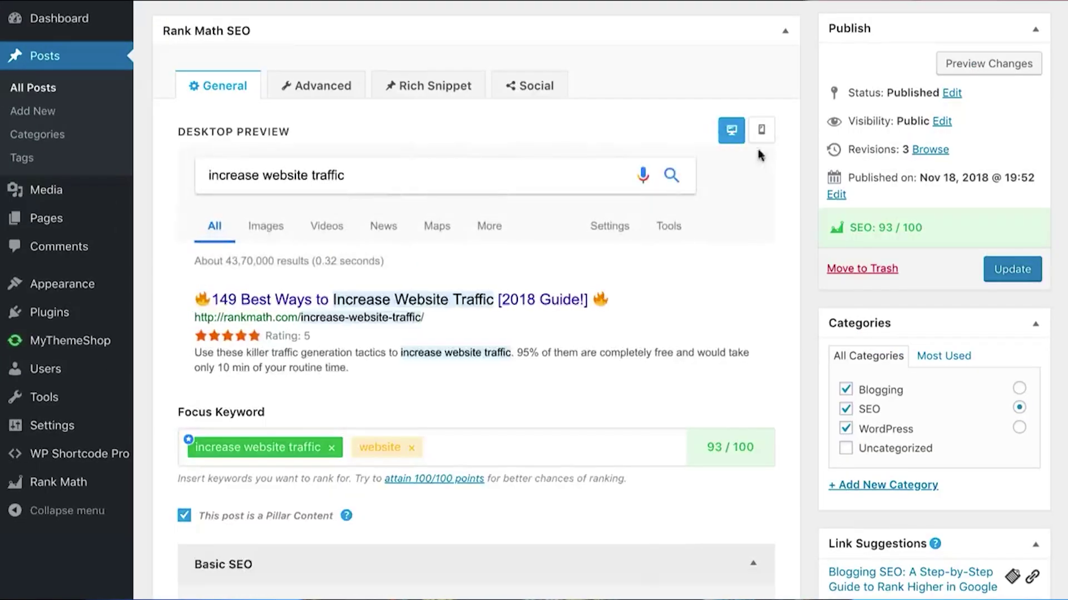
click(763, 131)
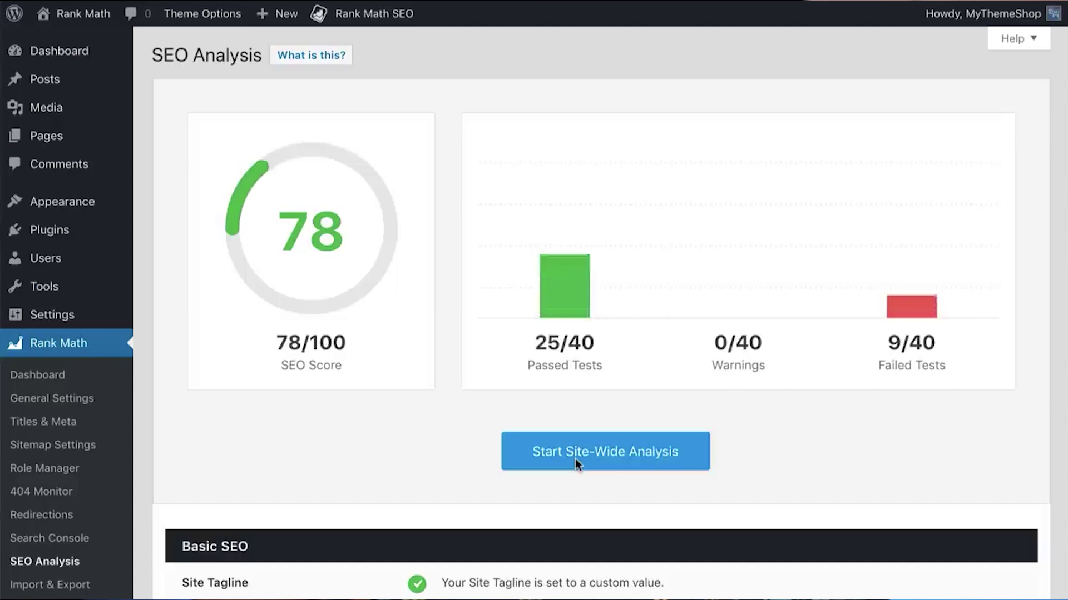
- Scroll through the site-wide analysis results: 78/100, 25 passed and 9 failed tests
scroll(575, 464, down, 4)
scroll(575, 465, down, 14)
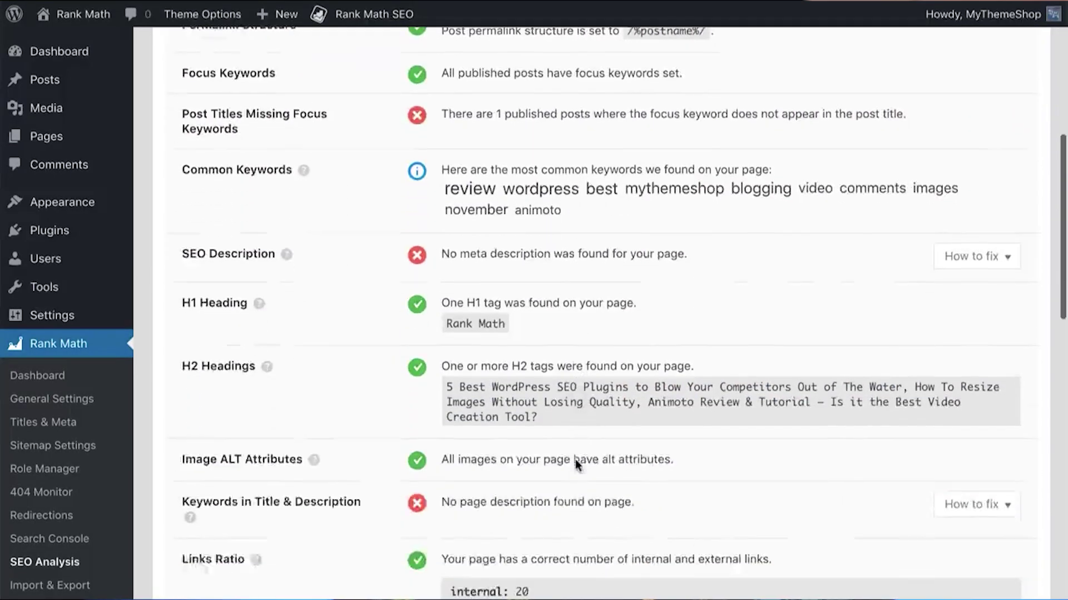
scroll(576, 465, down, 14)
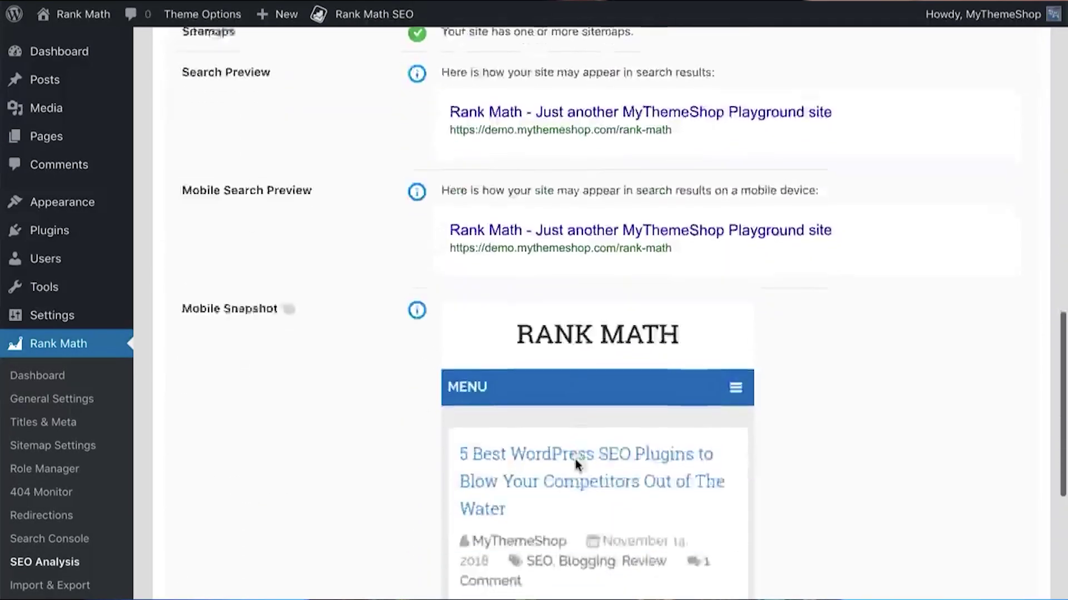
scroll(576, 464, down, 14)
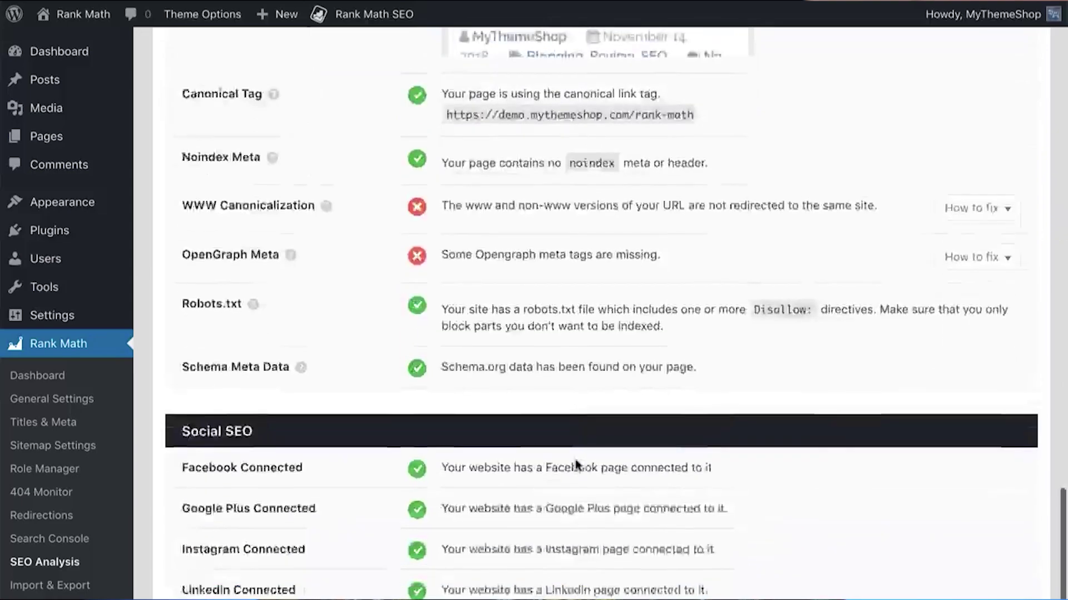
scroll(576, 463, down, 7)
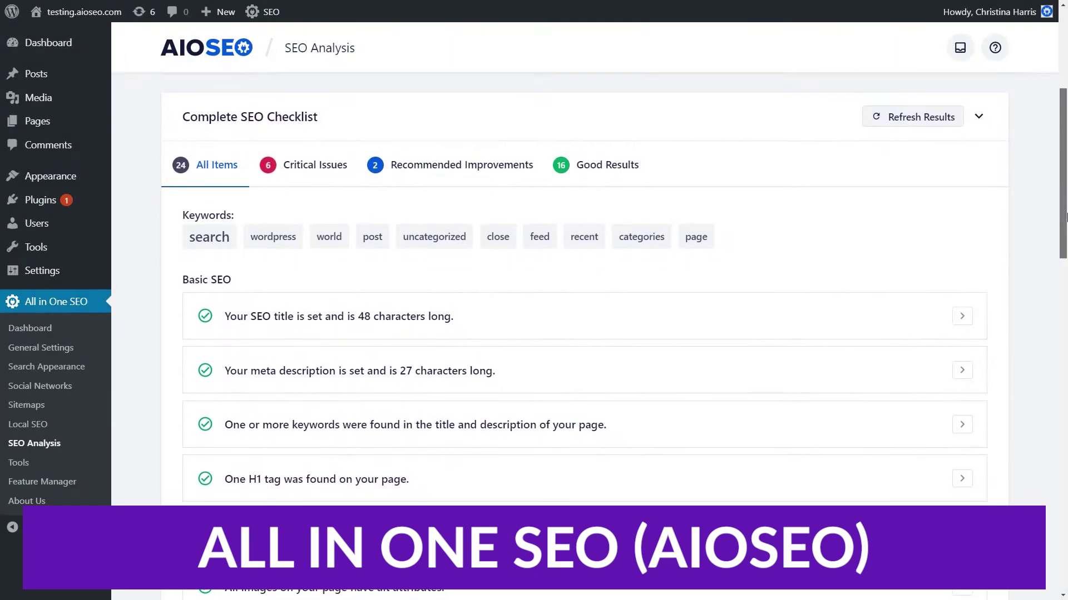
- Review the critical issues, including the www redirect, then view wpforms.com's competitor analysis
click(316, 177)
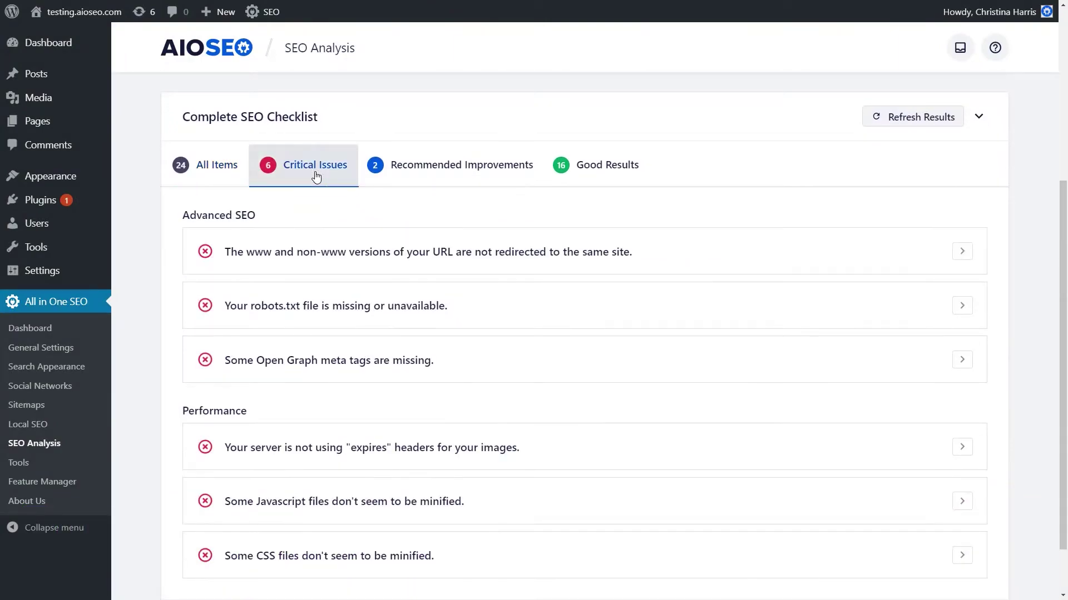
click(964, 253)
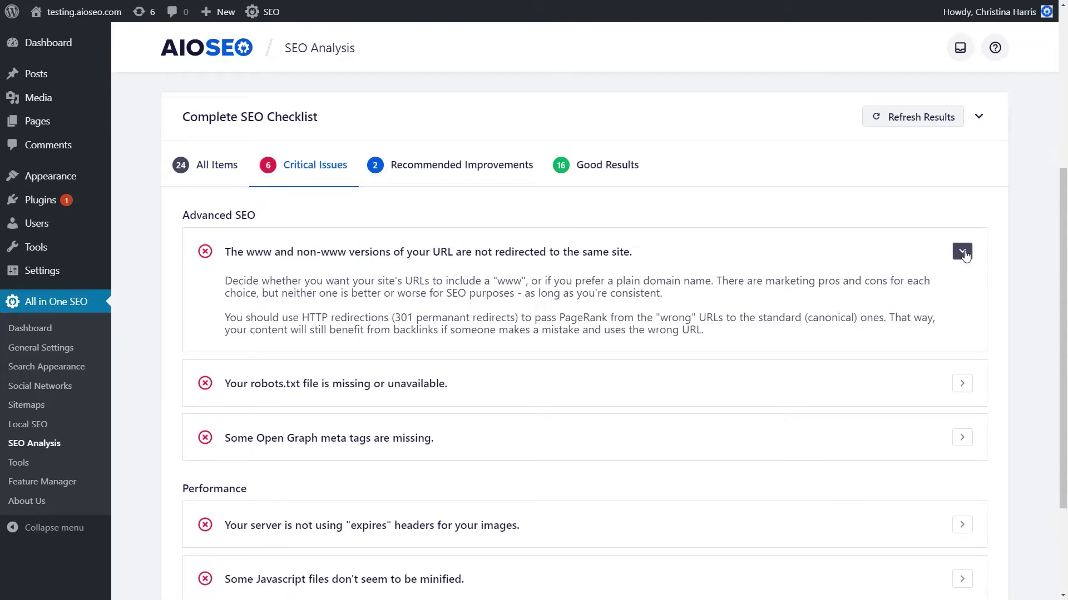
scroll(965, 254, up, 5)
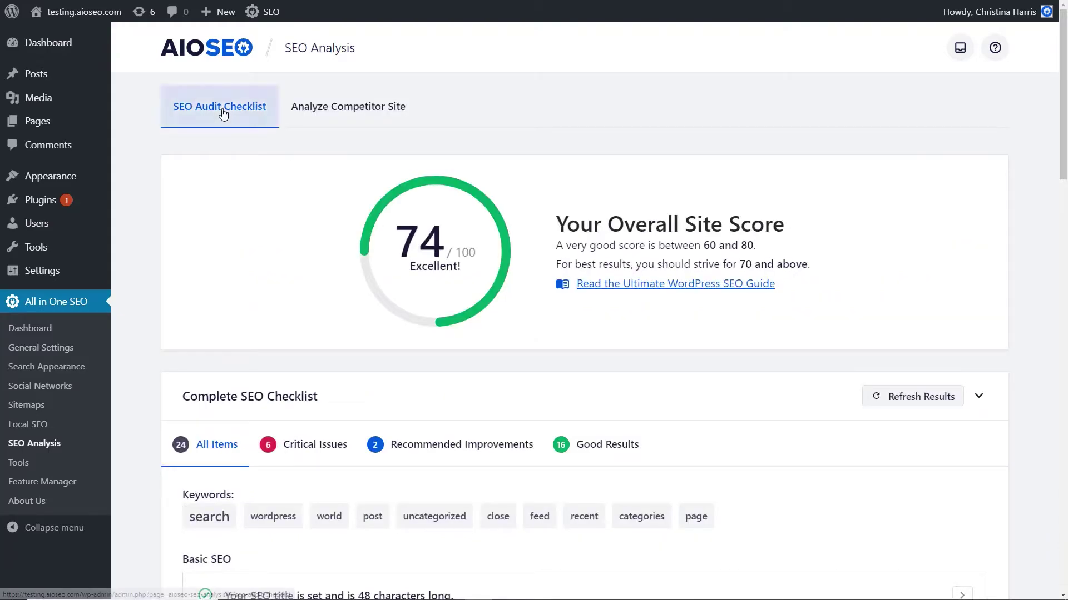
click(332, 109)
scroll(739, 275, down, 3)
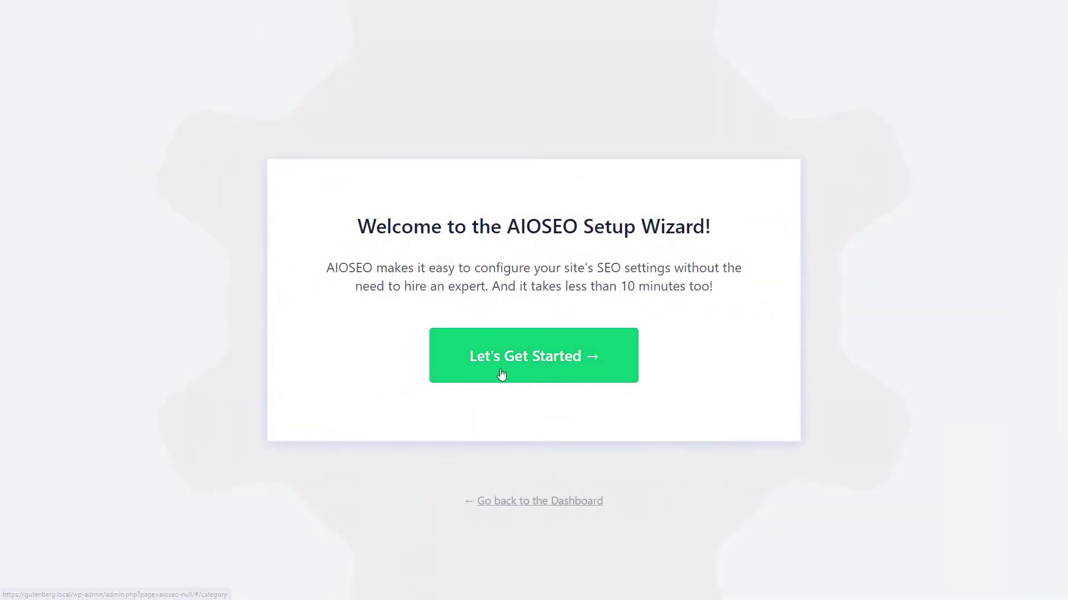
- Begin the AIOSEO setup wizard, then expand the first critical issue in the site's checklist
click(501, 375)
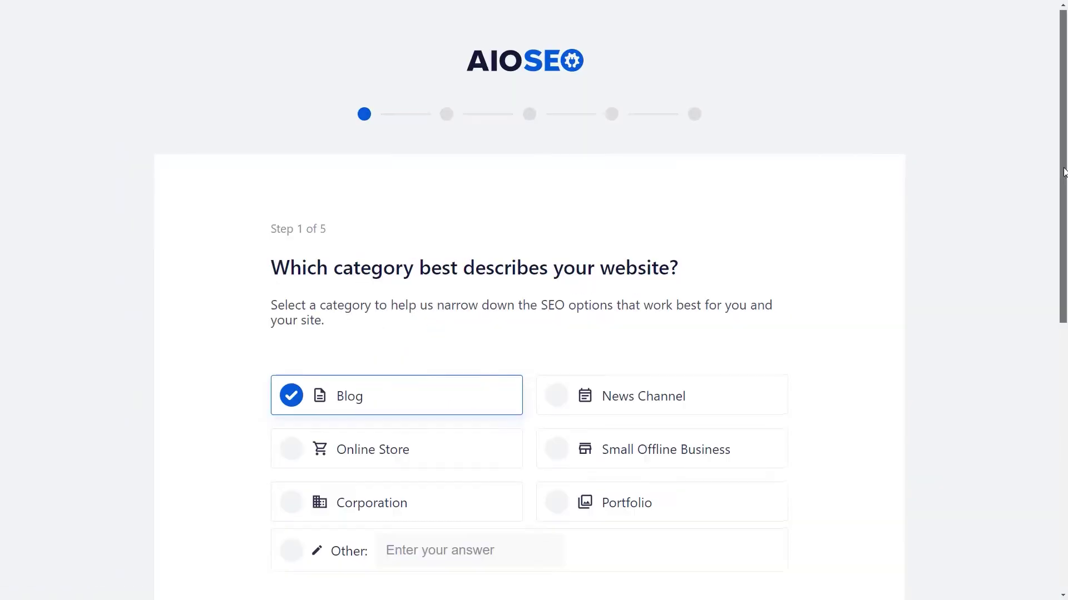
scroll(501, 375, down, 3)
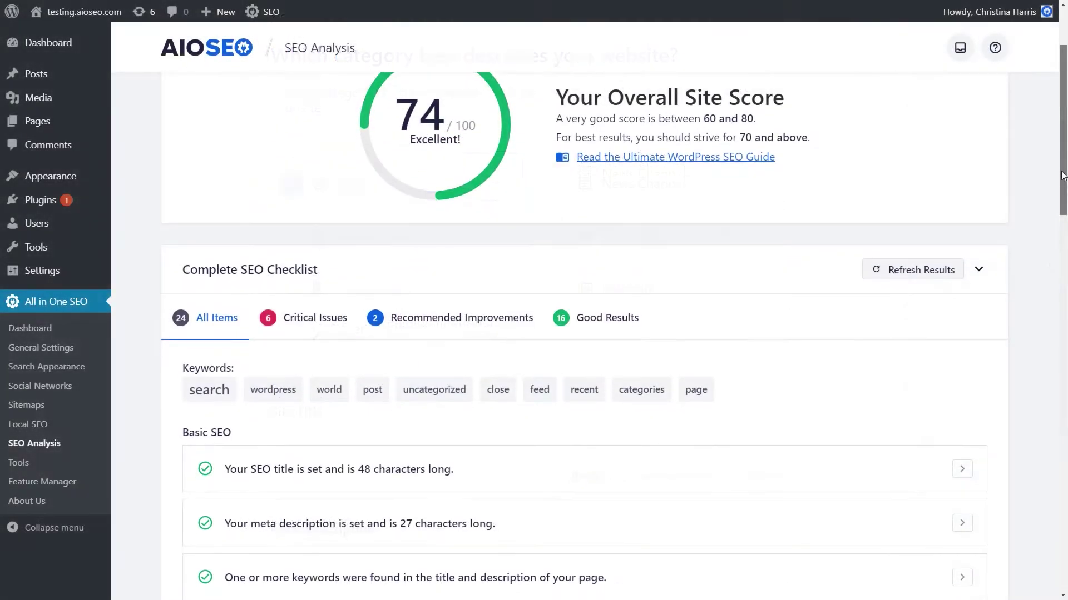
drag(1062, 176, 1065, 219)
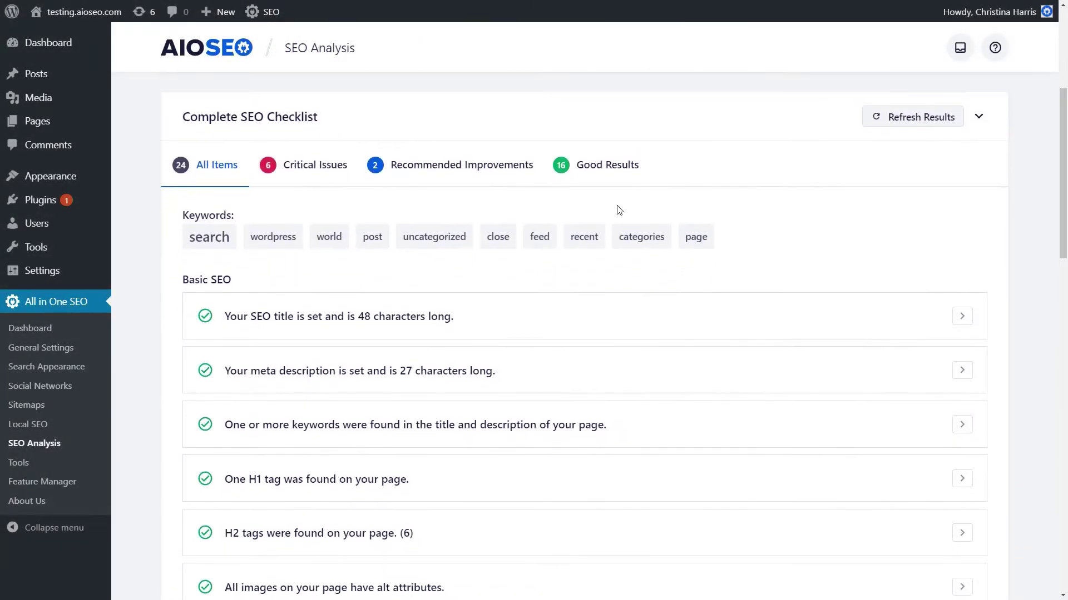
click(316, 176)
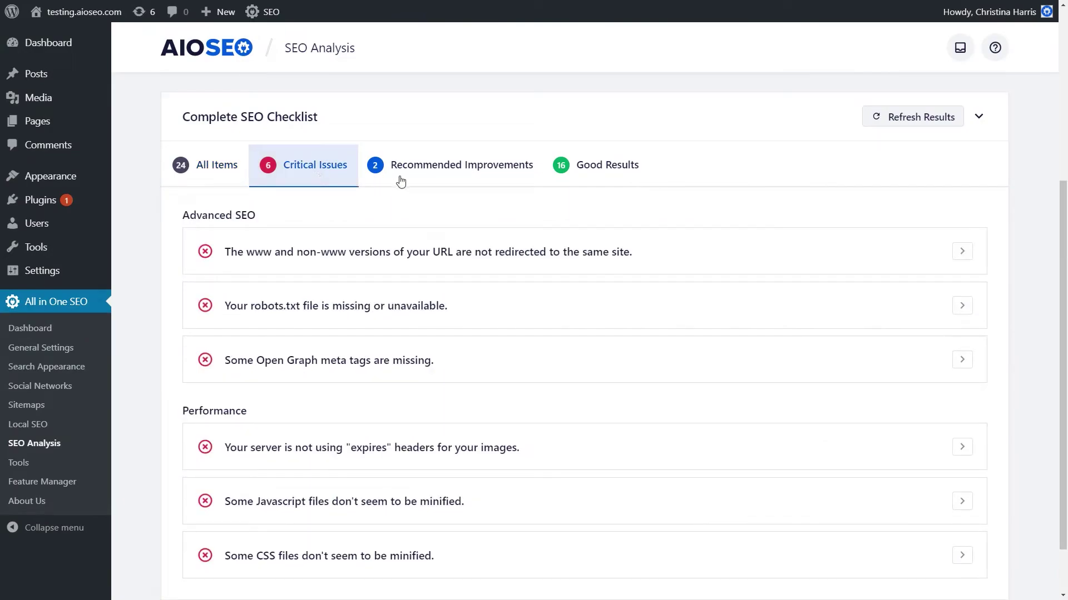
click(964, 256)
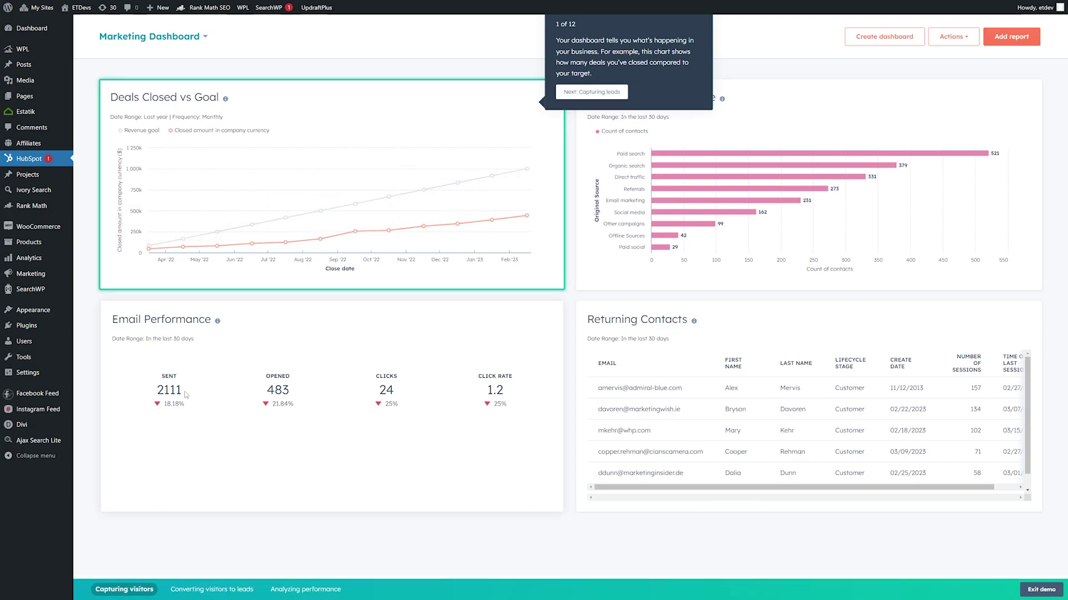
- Advance the HubSpot tour through capturing leads, signup form, new contact, activity and lists
click(574, 94)
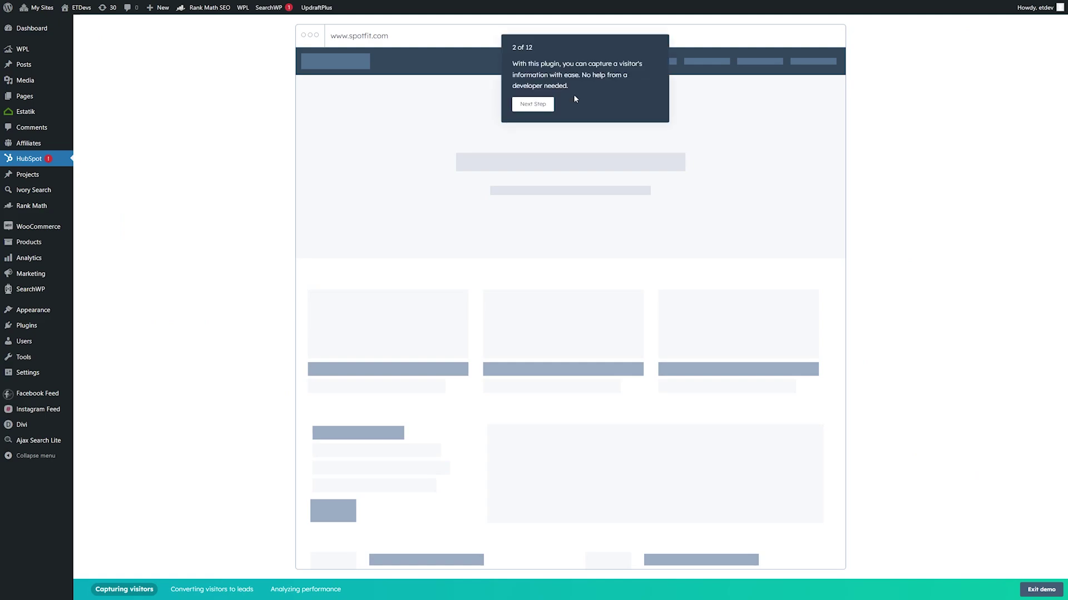
click(544, 104)
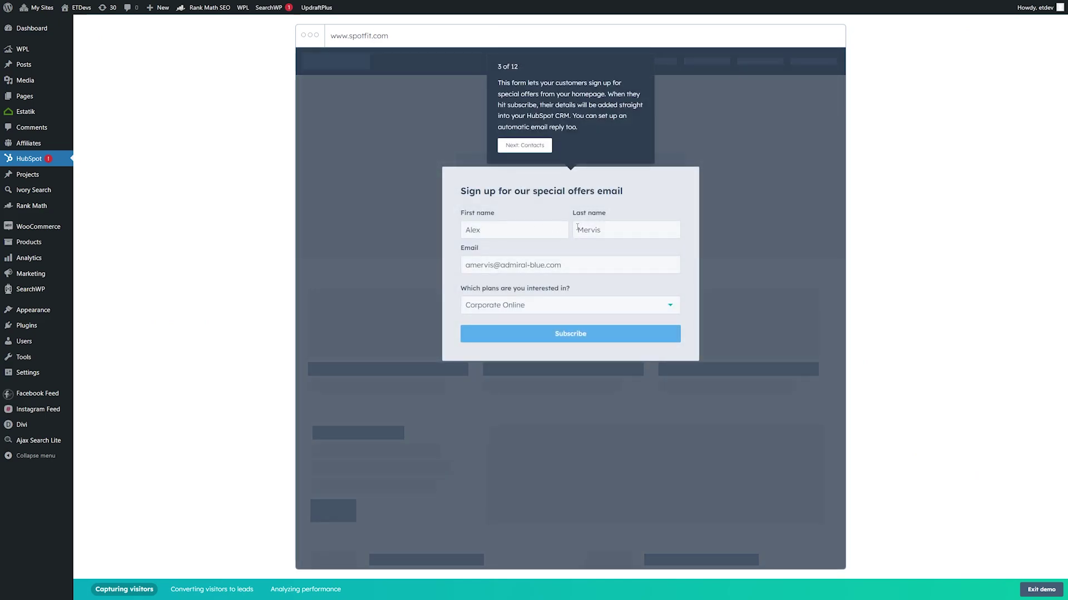
click(532, 145)
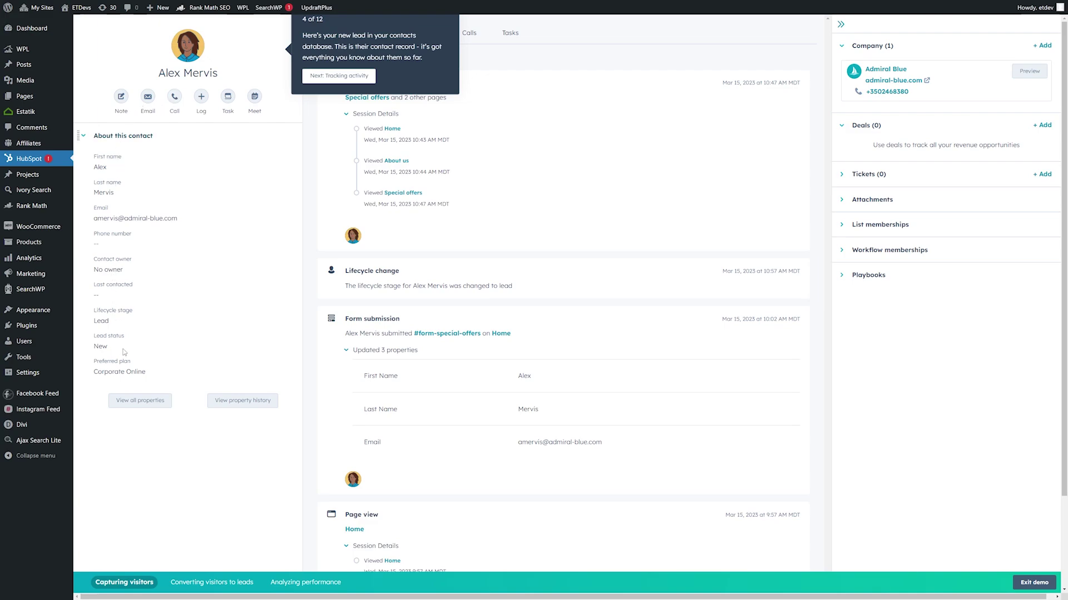
click(338, 76)
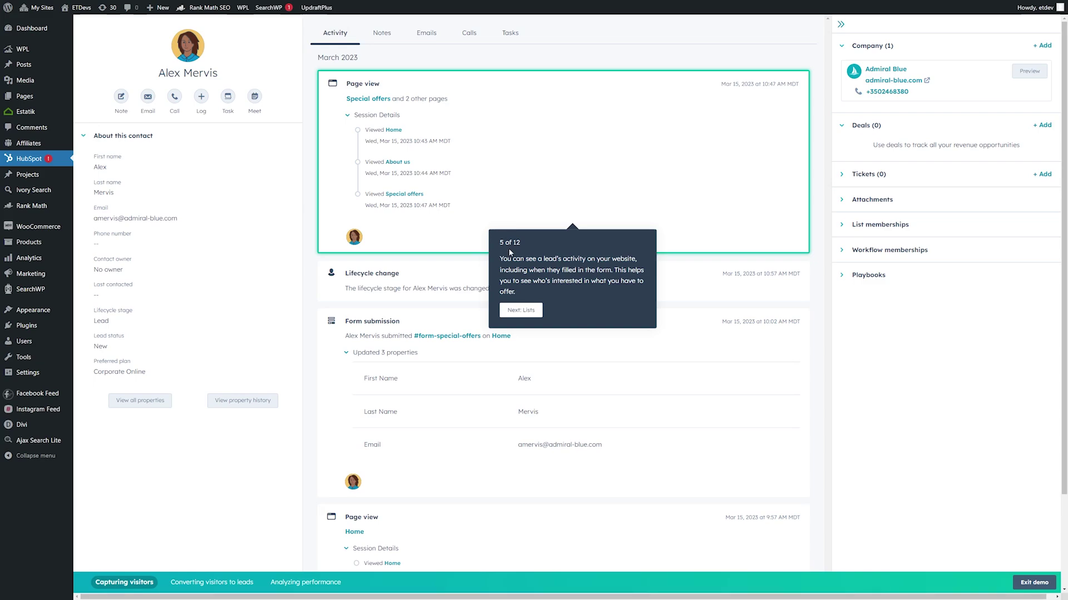
click(521, 310)
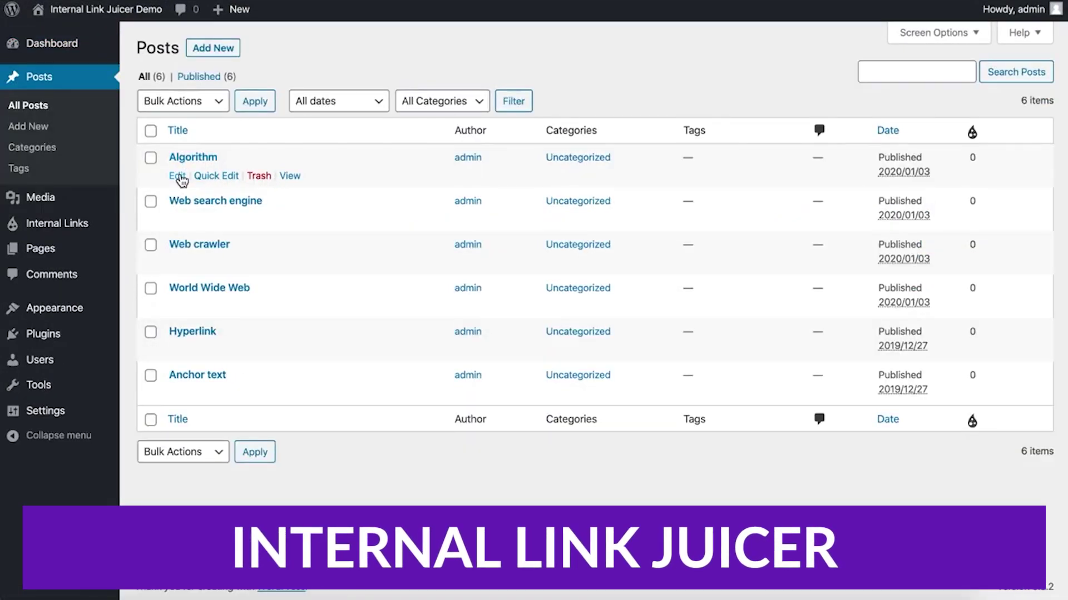
- Give the Algorithm post the link keyword 'algorithm' and update it
click(177, 177)
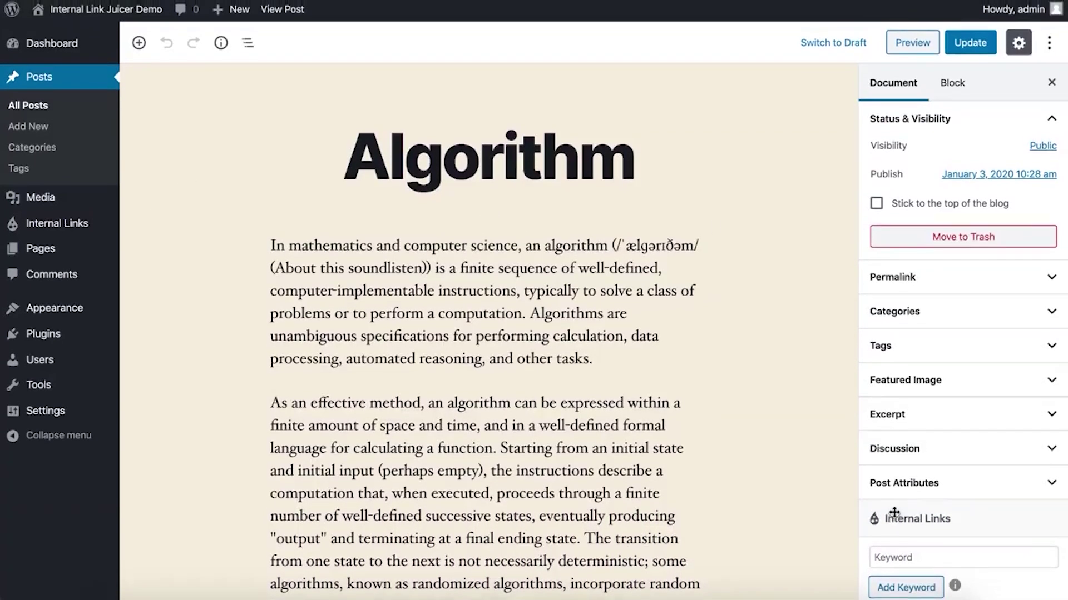
scroll(894, 512, down, 3)
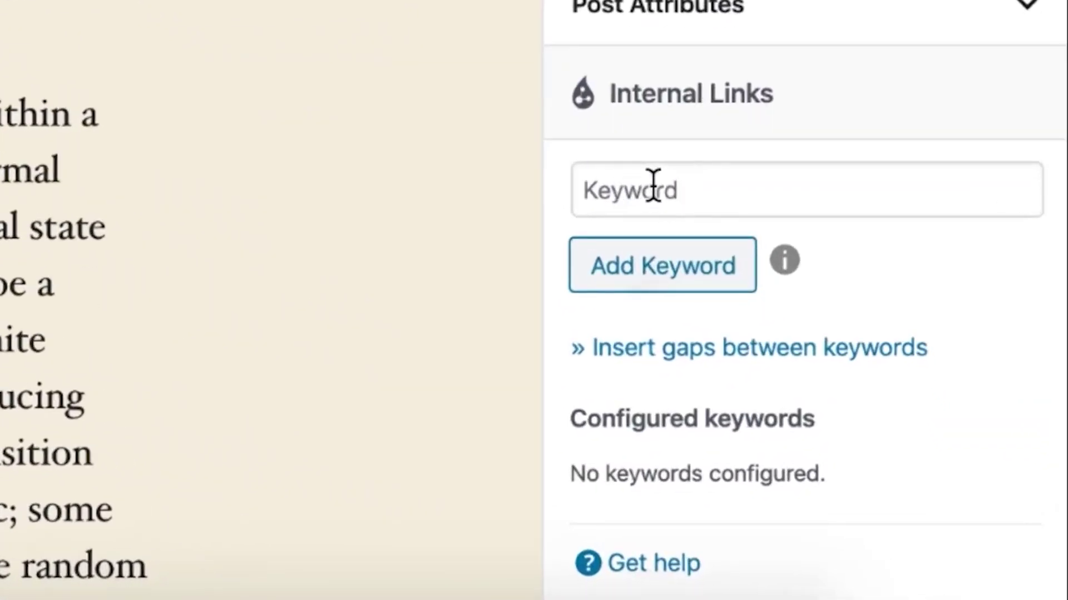
click(653, 186)
text(algorithm)
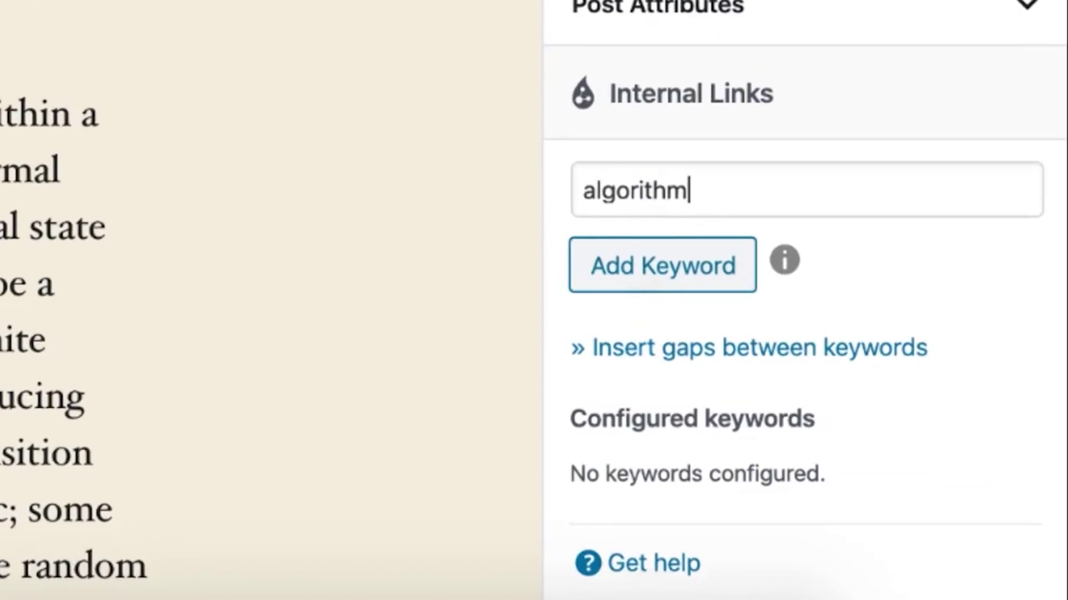
click(661, 287)
drag(721, 478, 611, 481)
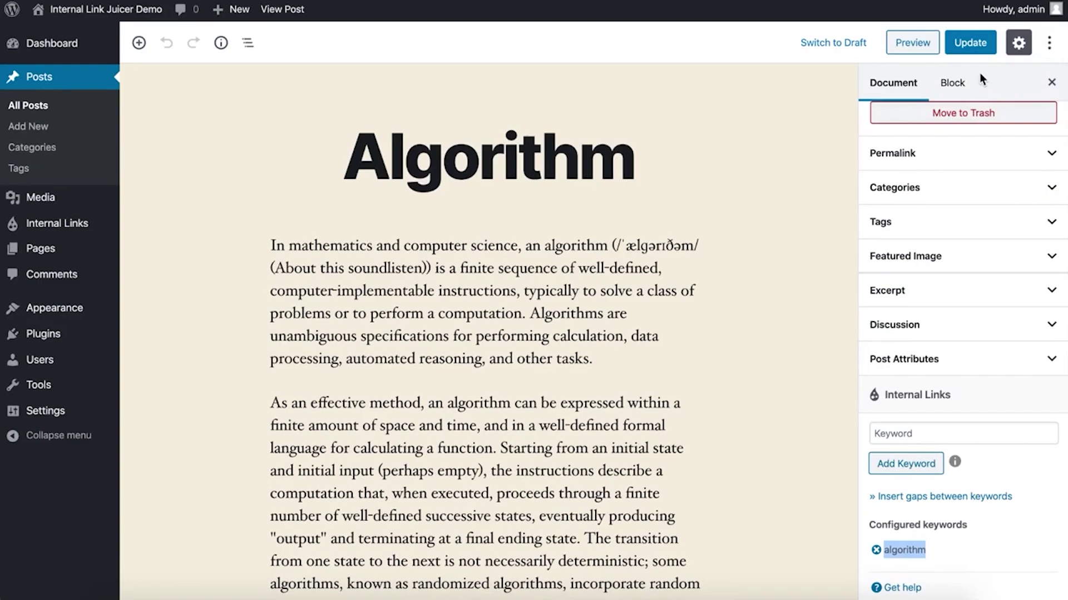
click(972, 49)
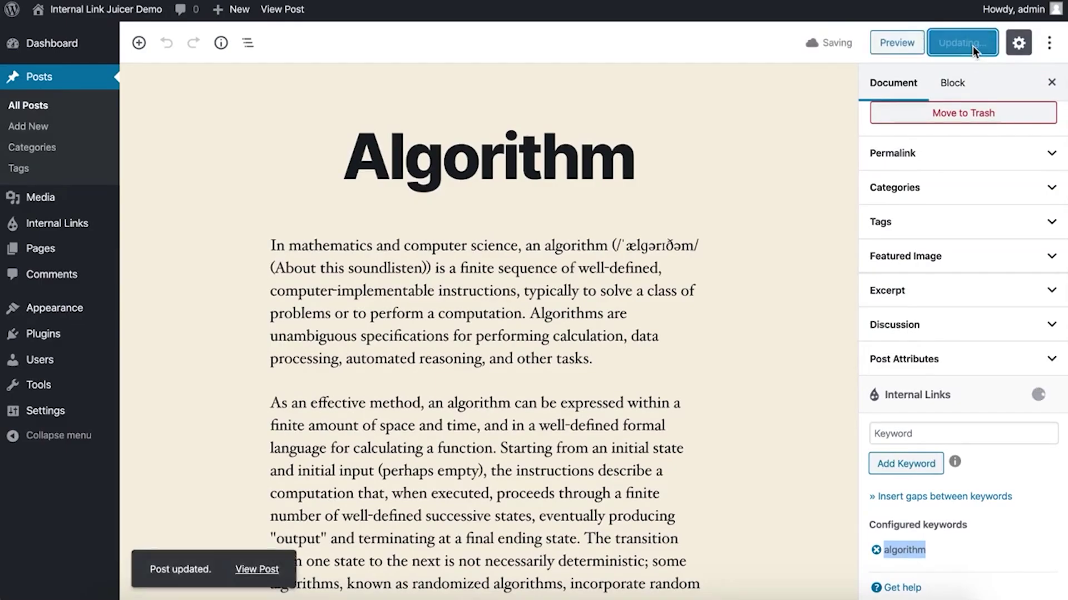
- Add 'web search engine' and 'search engine' keywords to Web search engine, update, and sort posts by links
click(46, 107)
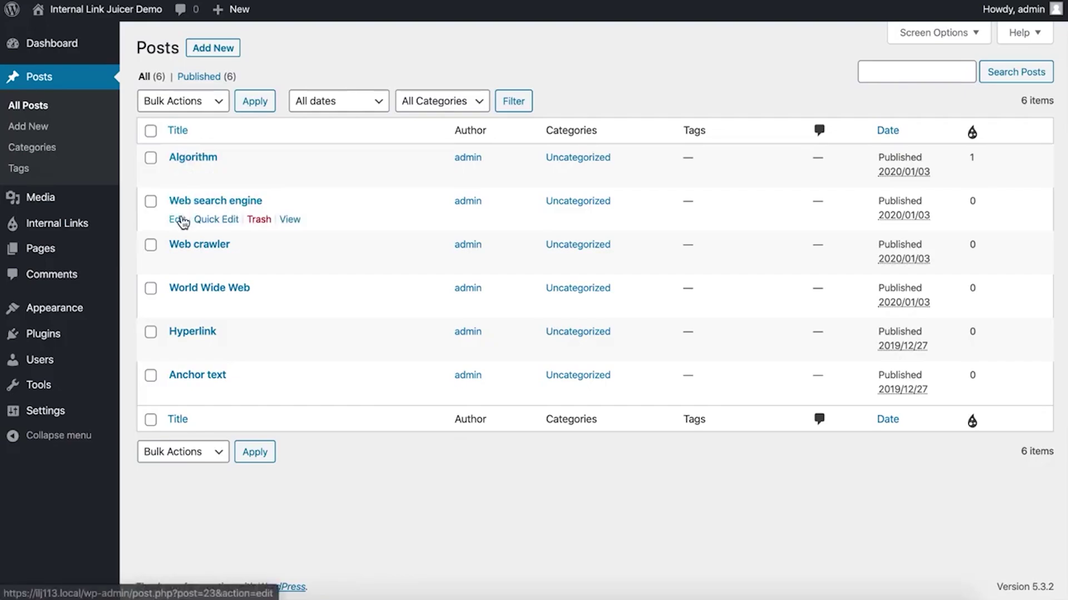
click(181, 220)
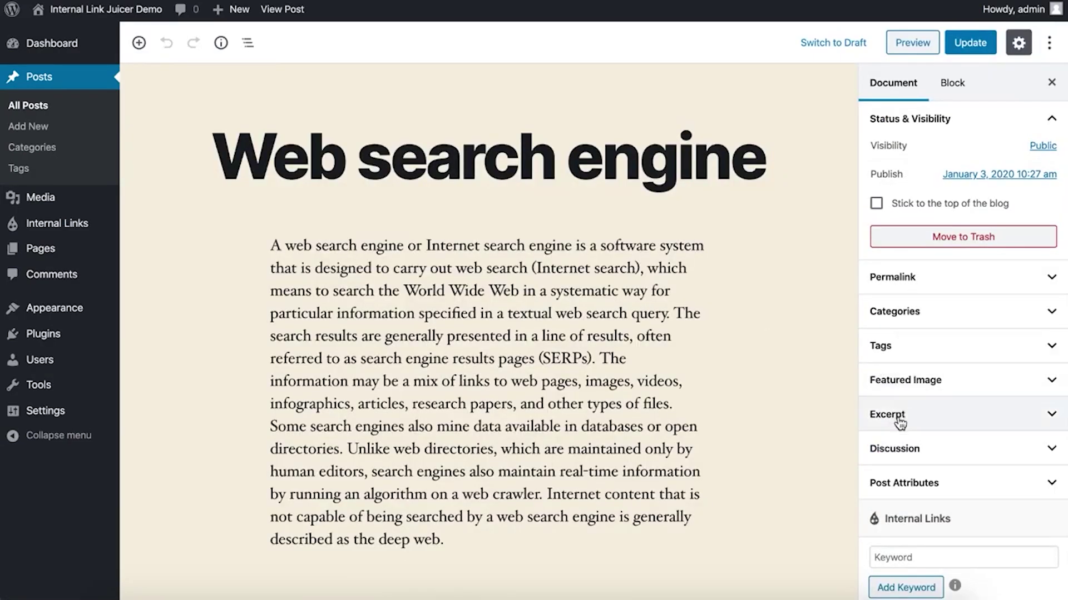
scroll(899, 423, down, 3)
click(899, 383)
text(web search engine, search engine)
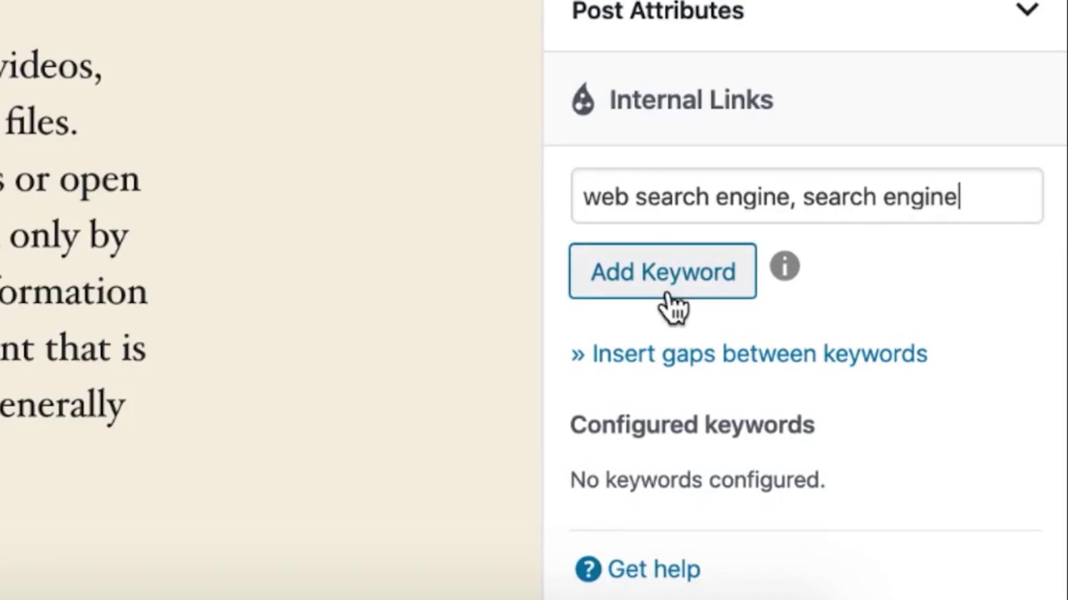
click(669, 296)
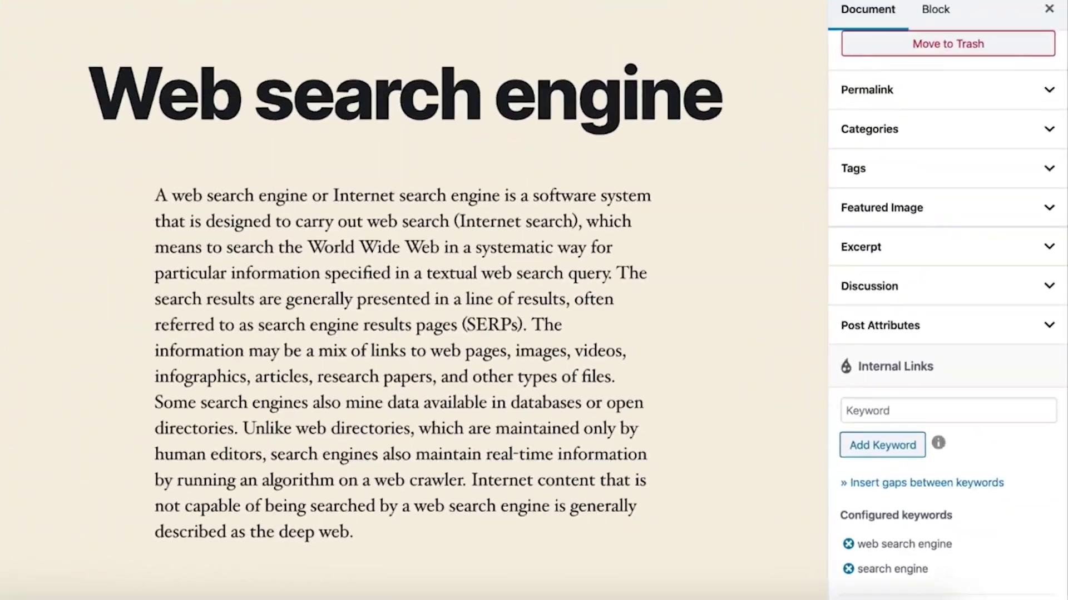
click(982, 48)
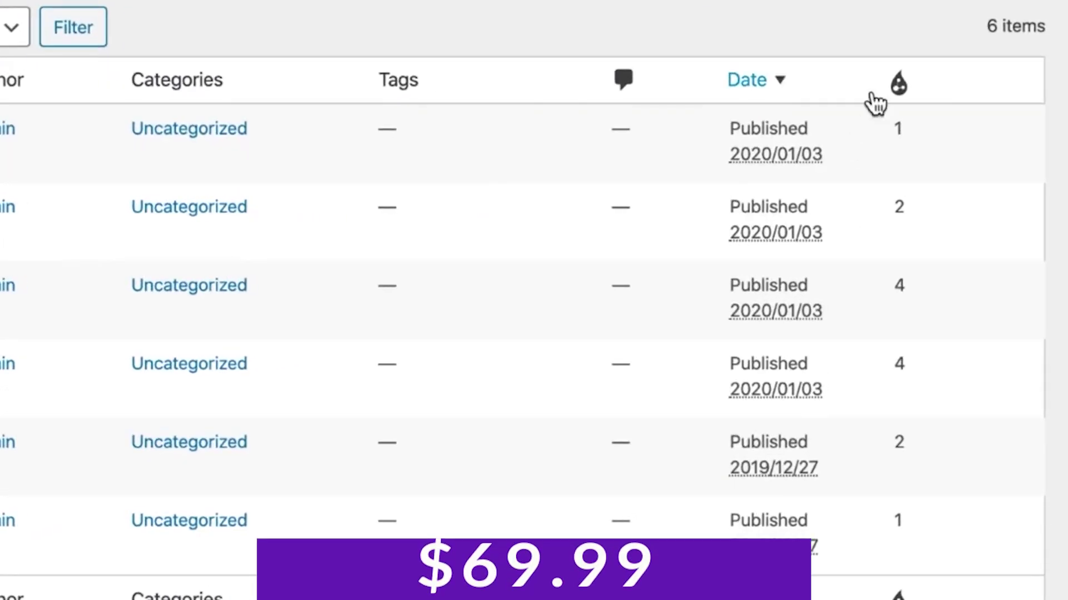
click(899, 90)
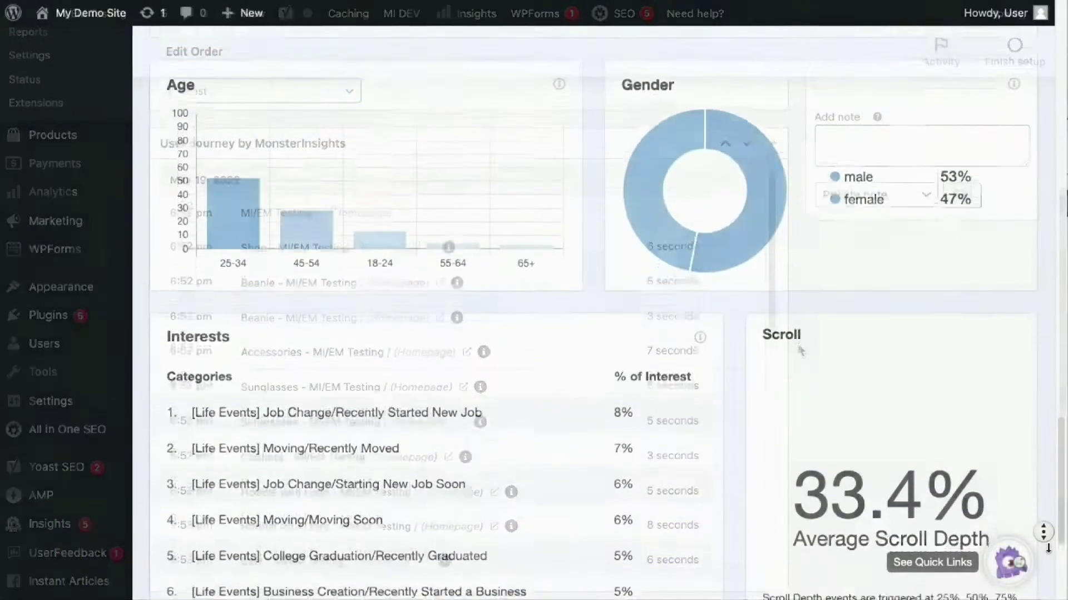
- Scroll through the Dimensions and eCommerce reports to the HTML5, YouTube and Vimeo media tracking settings
scroll(1047, 549, down, 5)
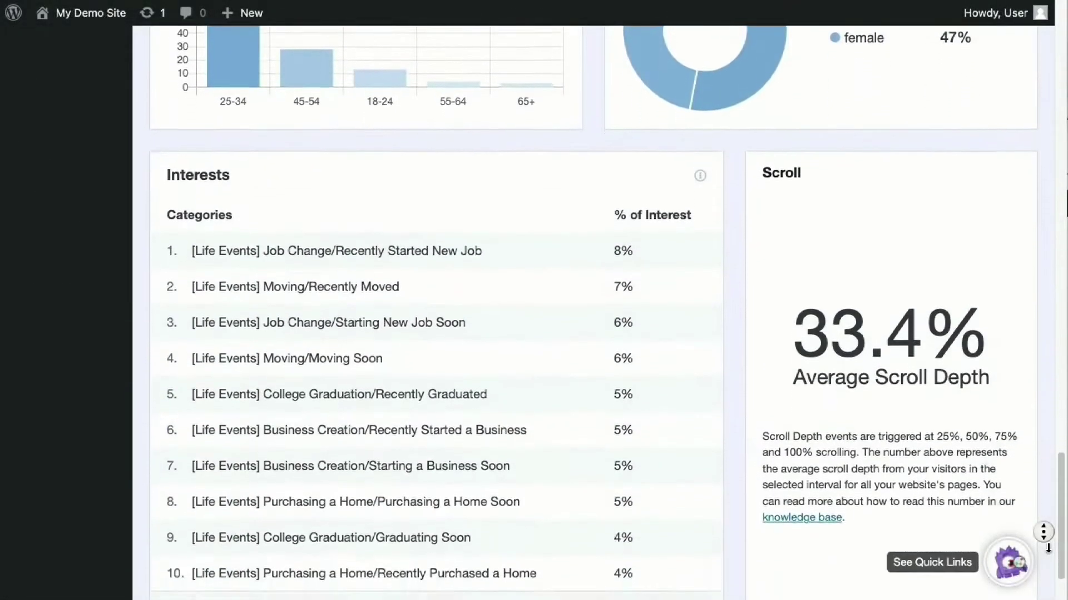
scroll(1047, 549, down, 2)
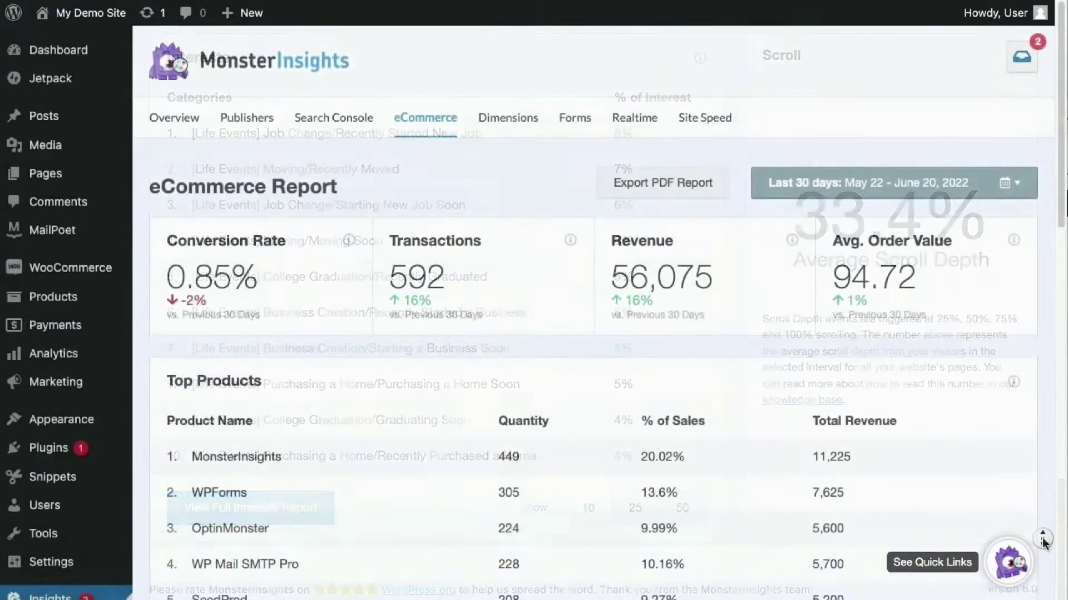
scroll(1045, 542, down, 2)
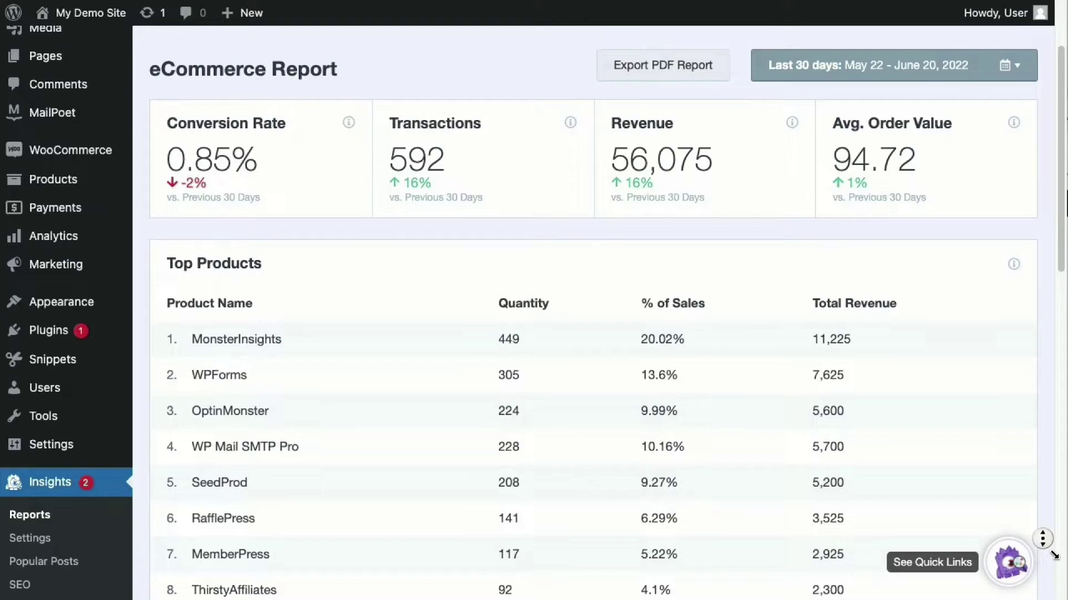
scroll(1054, 555, down, 5)
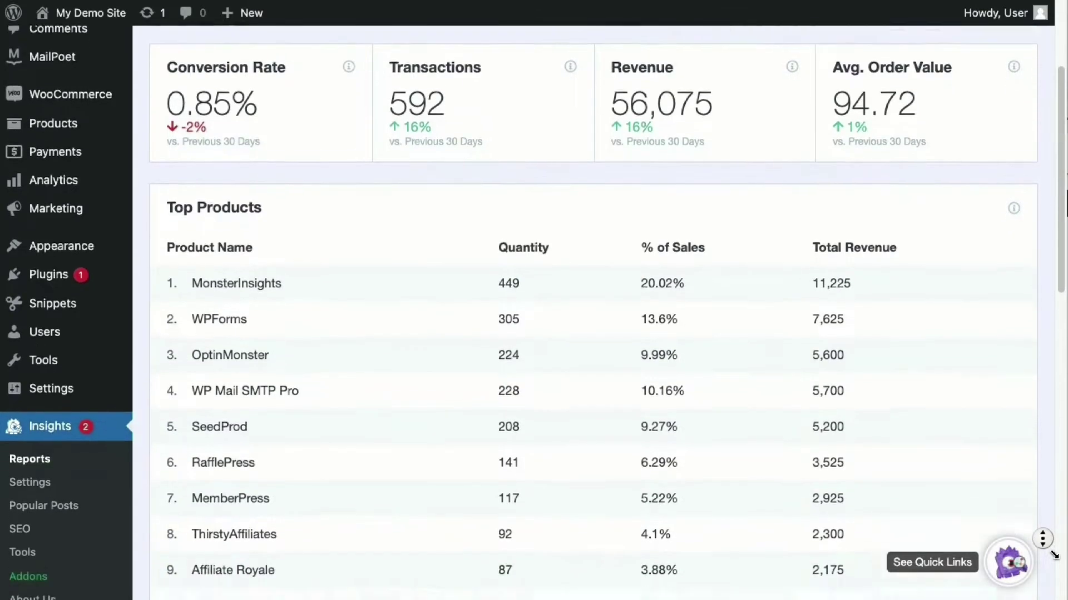
scroll(1054, 555, down, 5)
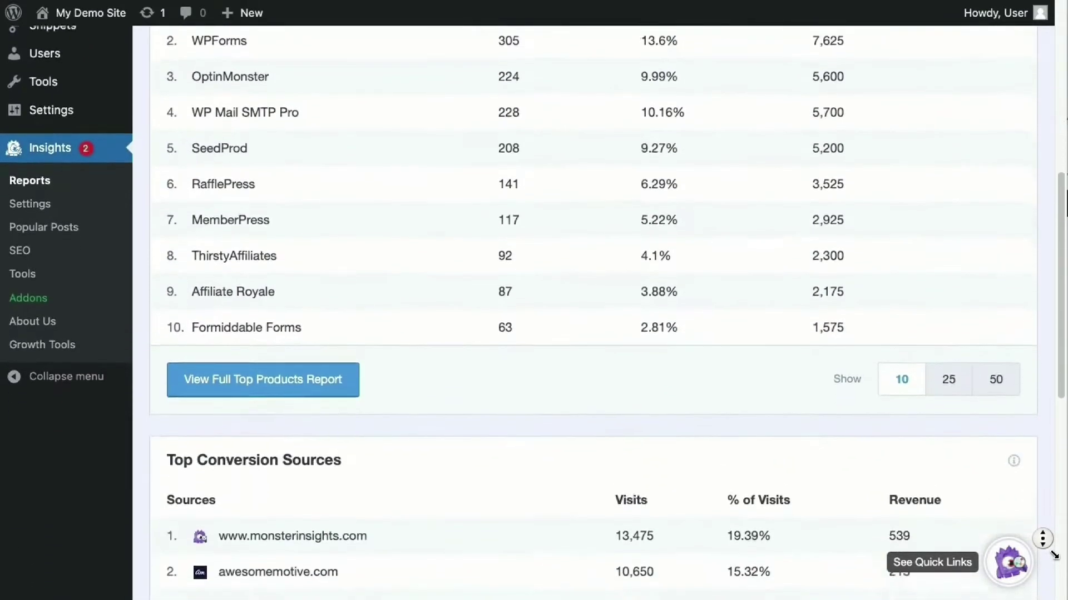
scroll(1054, 555, down, 5)
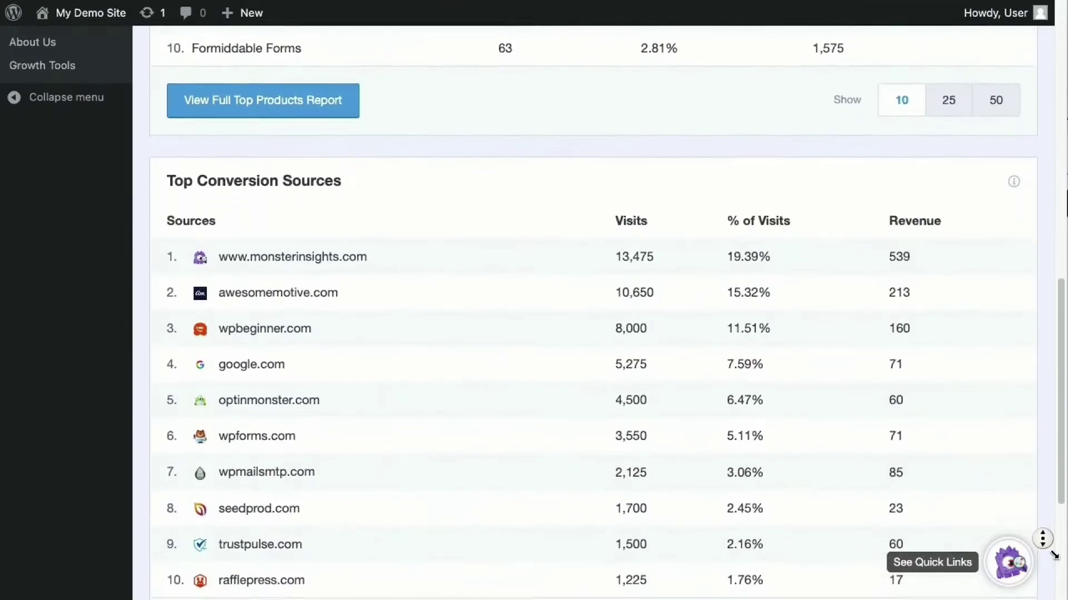
scroll(1054, 555, down, 1)
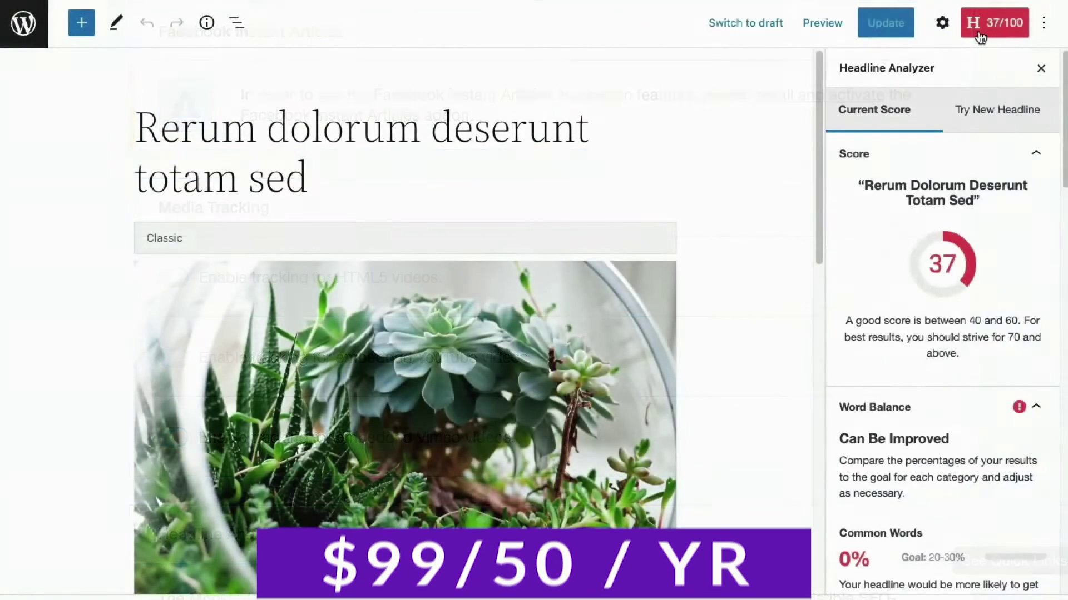
- Scroll the Headline Analyzer panel showing the headline's 37/100 score
scroll(942, 333, down, 3)
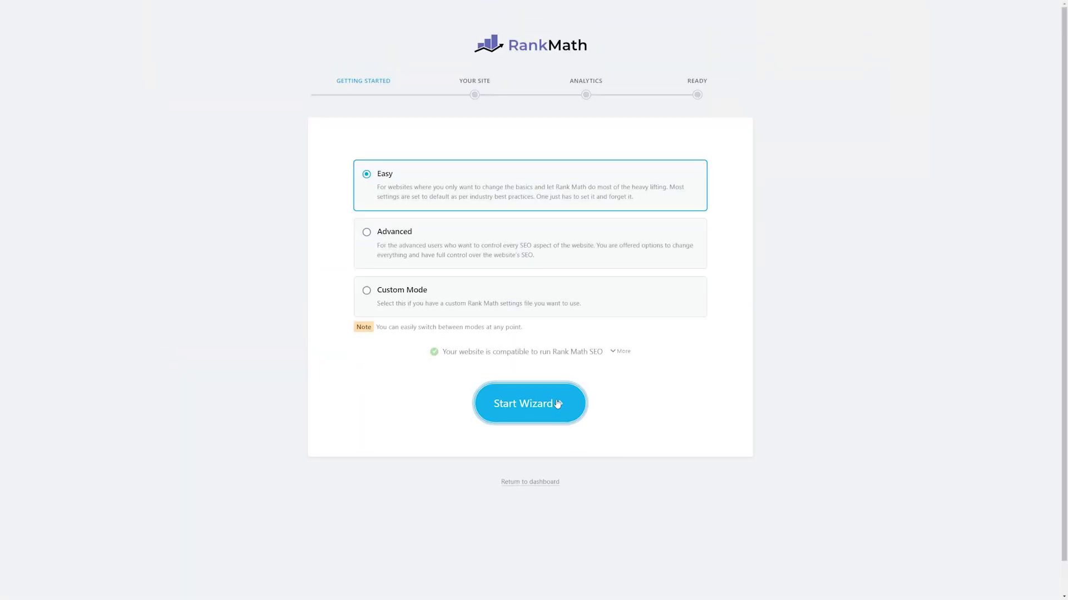
- Complete the Rank Math wizard's Your Site and Analytics steps for the Divi webshop organization
click(558, 404)
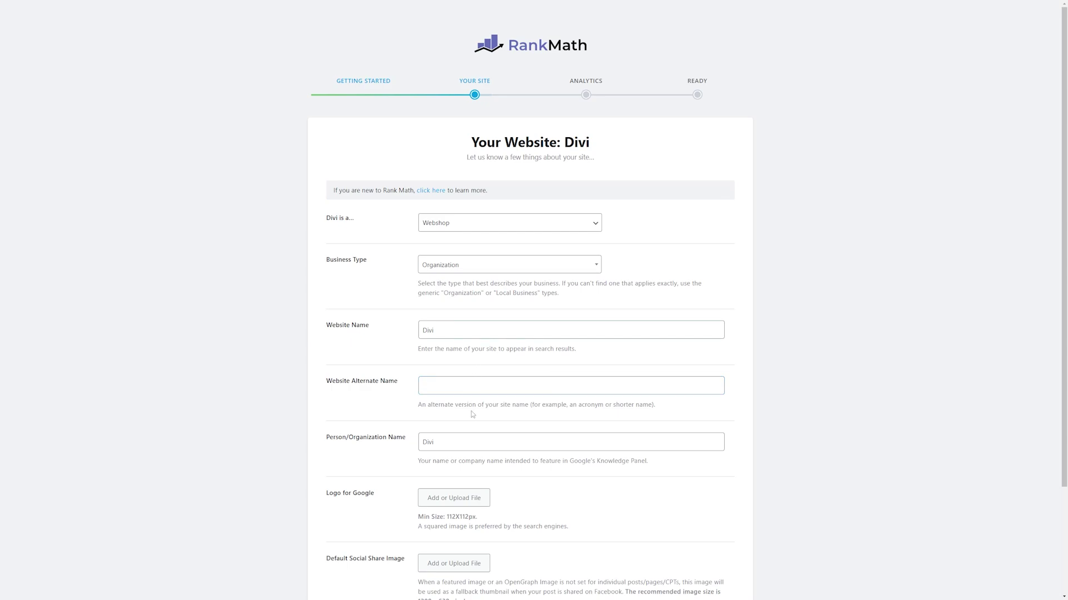
scroll(472, 415, down, 3)
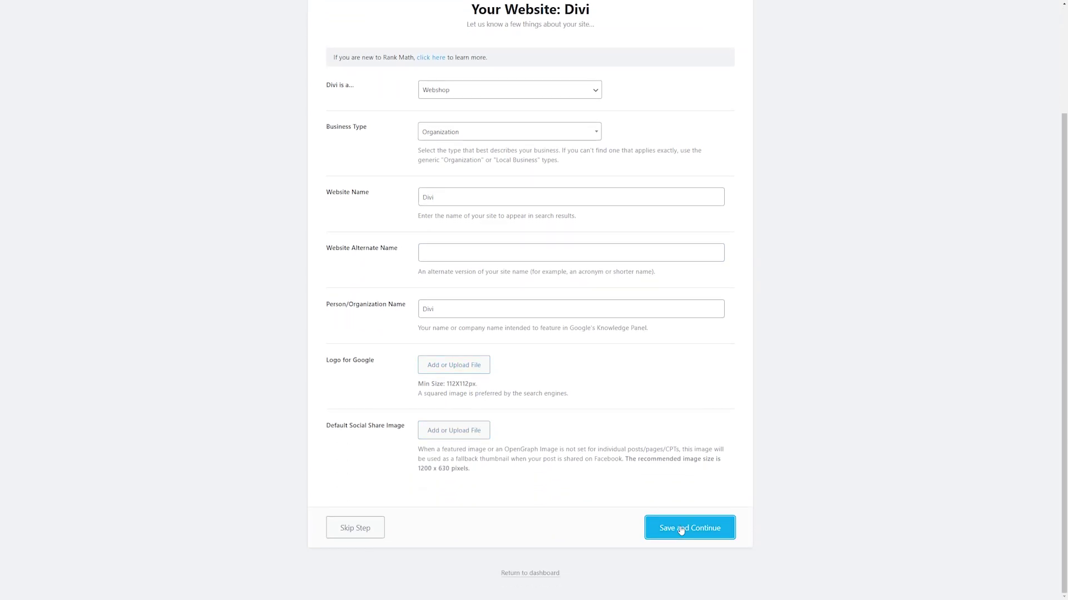
click(681, 530)
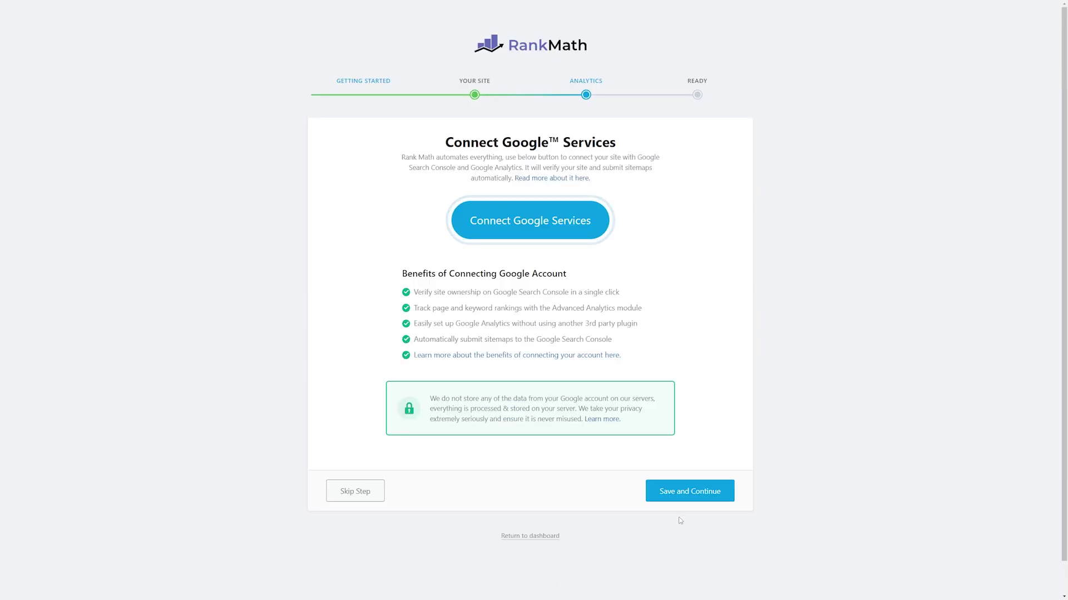
click(696, 498)
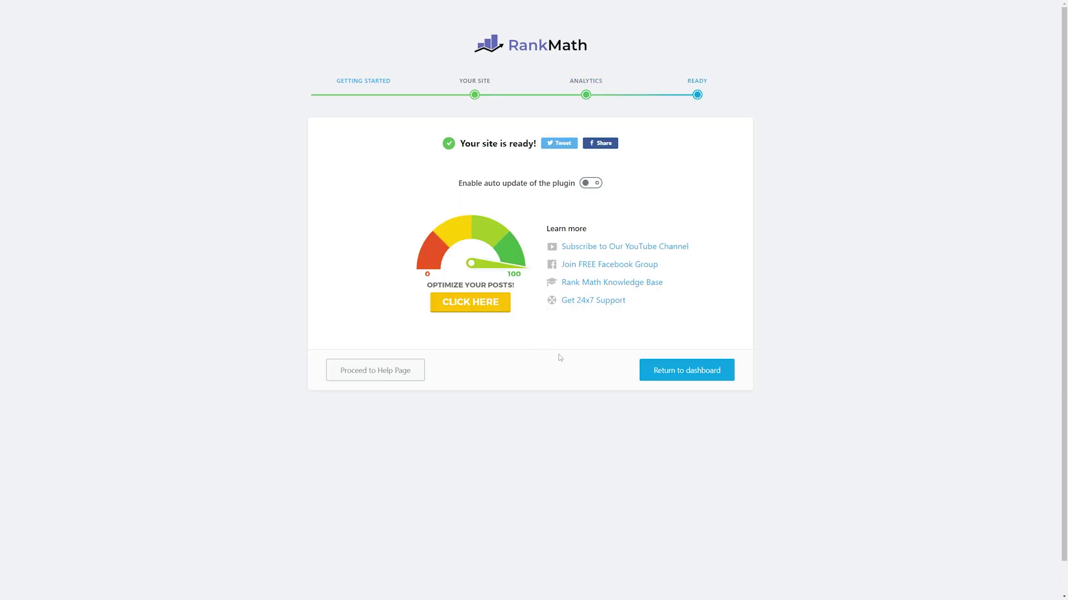
- Open the Content AI module settings and keep Worldwide as the default country
click(671, 375)
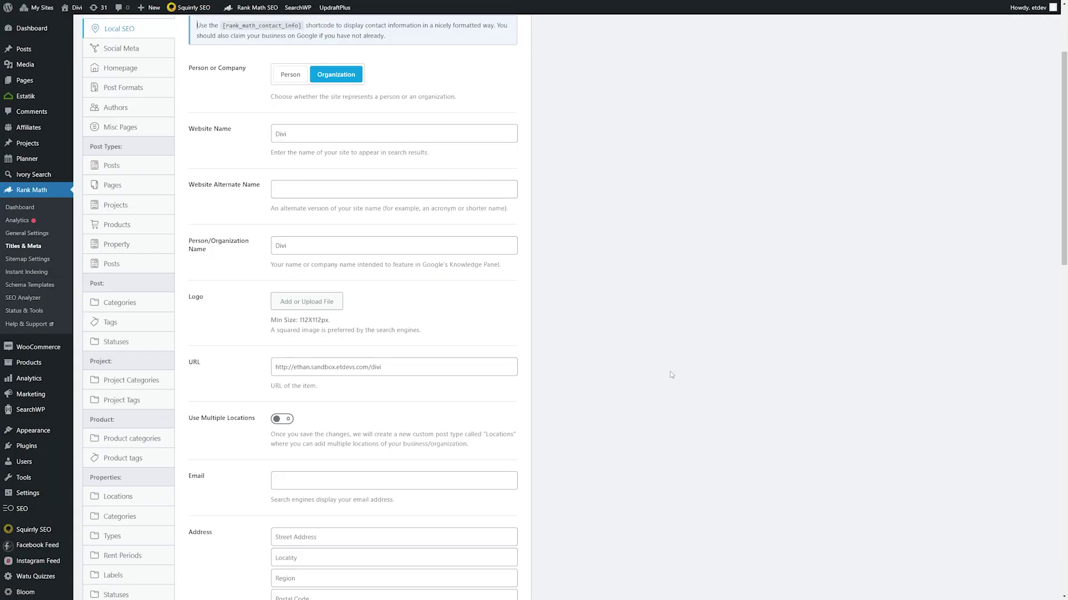
scroll(410, 199, down, 2)
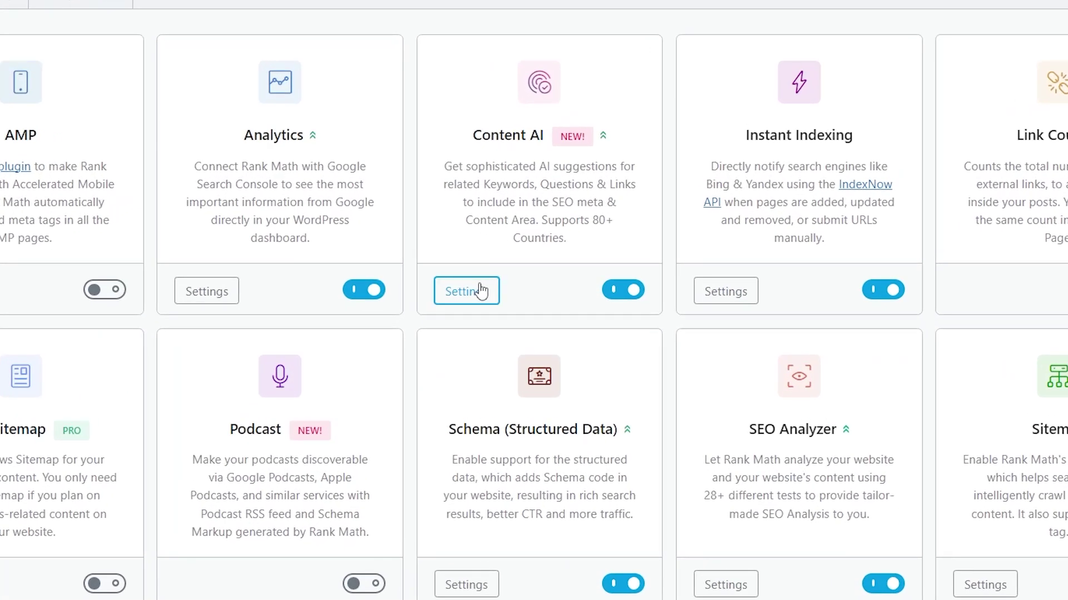
click(479, 290)
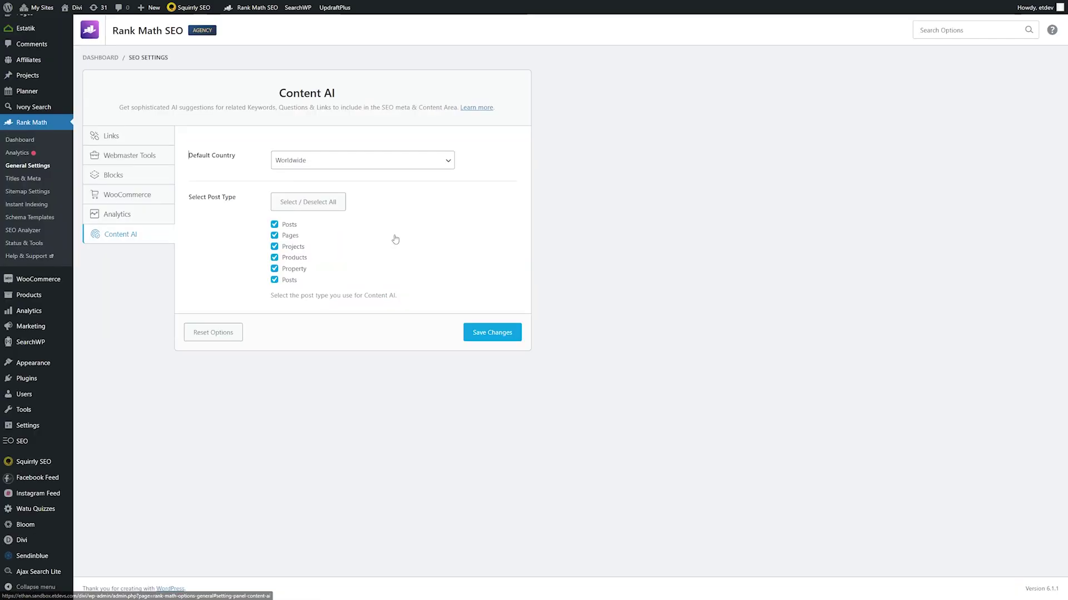
click(286, 166)
click(286, 166)
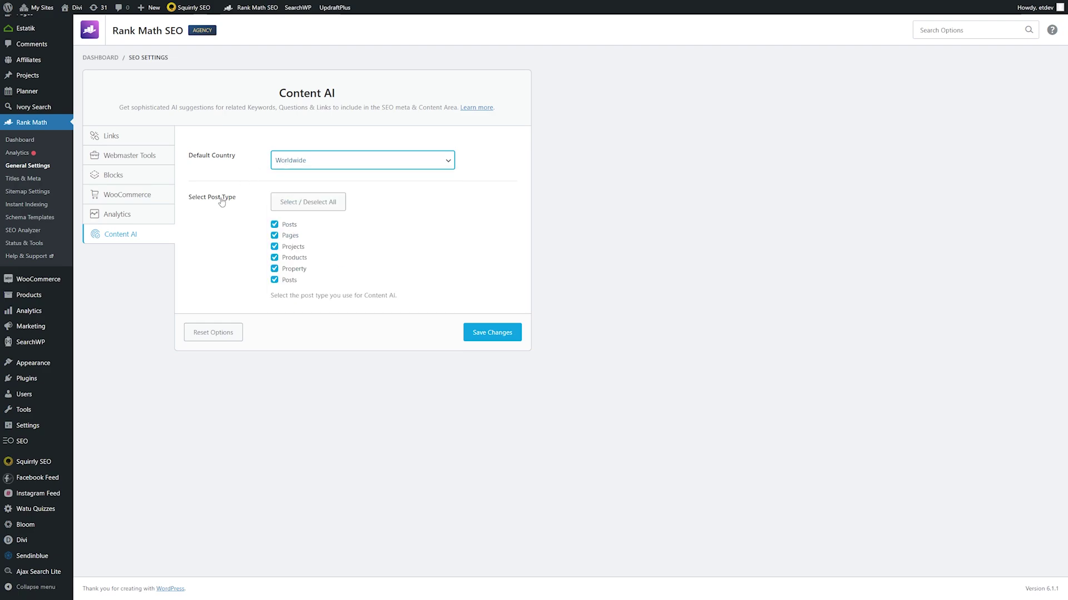
- Audit wordpress.org in Competitor Analyzer and filter results to its one failed test, Image ALT Attributes
click(132, 141)
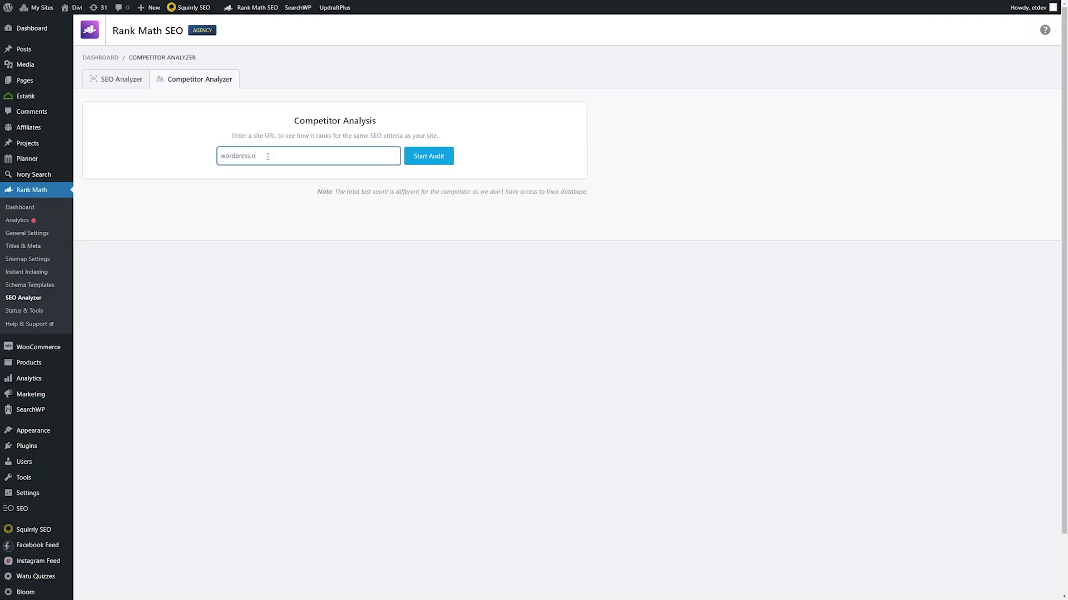
click(422, 155)
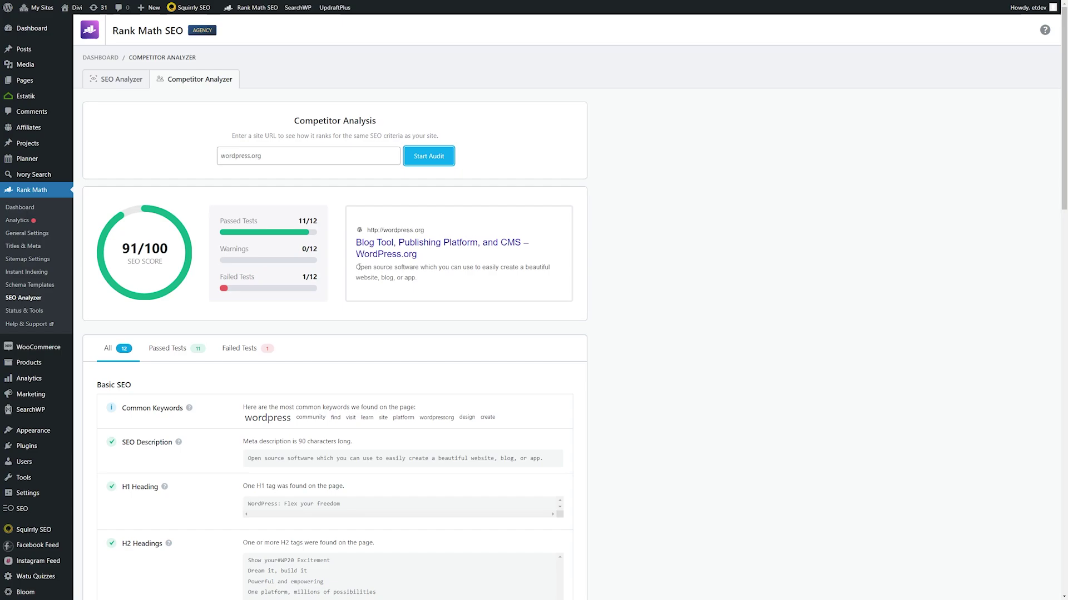
scroll(177, 348, down, 3)
click(237, 269)
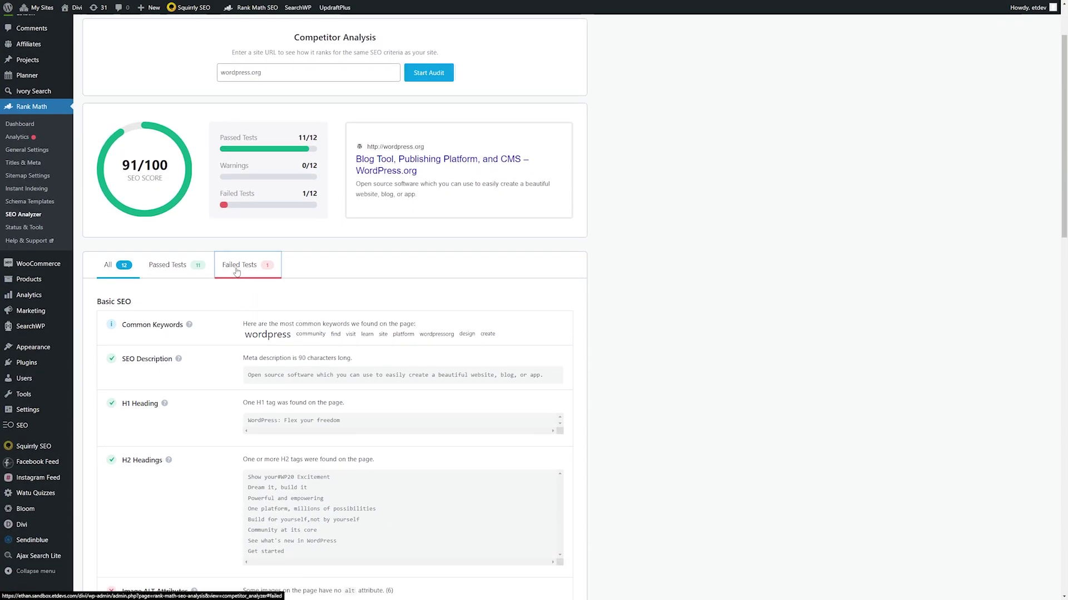
scroll(400, 445, down, 2)
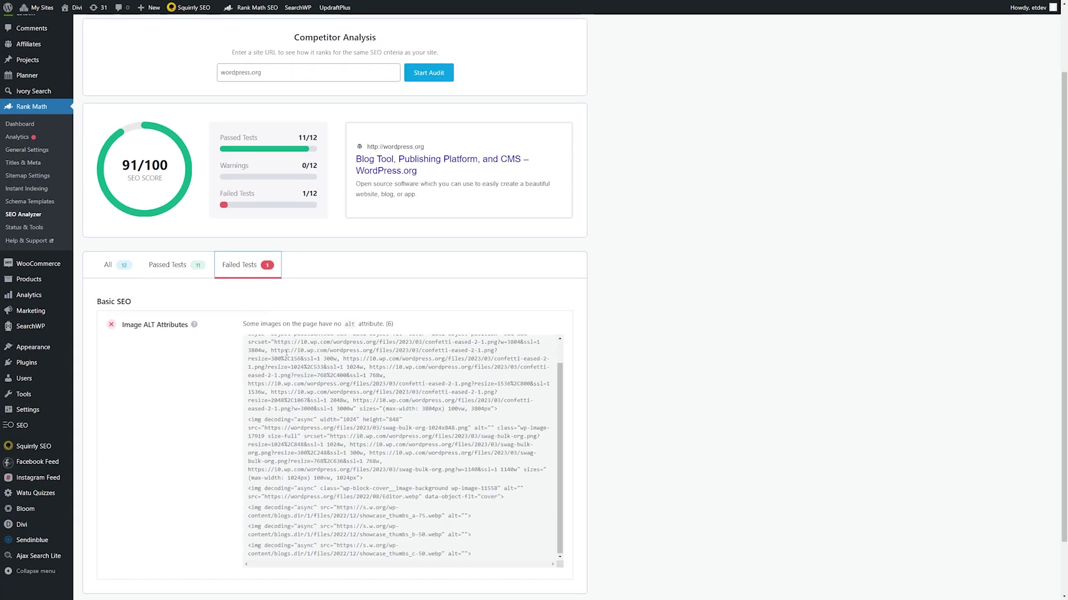